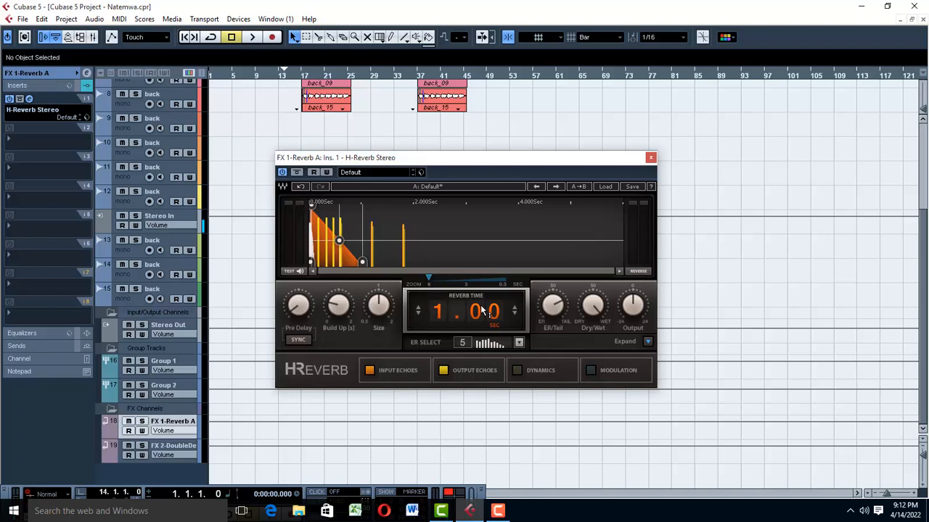
Close the H-Reverb plug-in window and check the inserts of the Group 1 and Group 2 tracks.
click(650, 157)
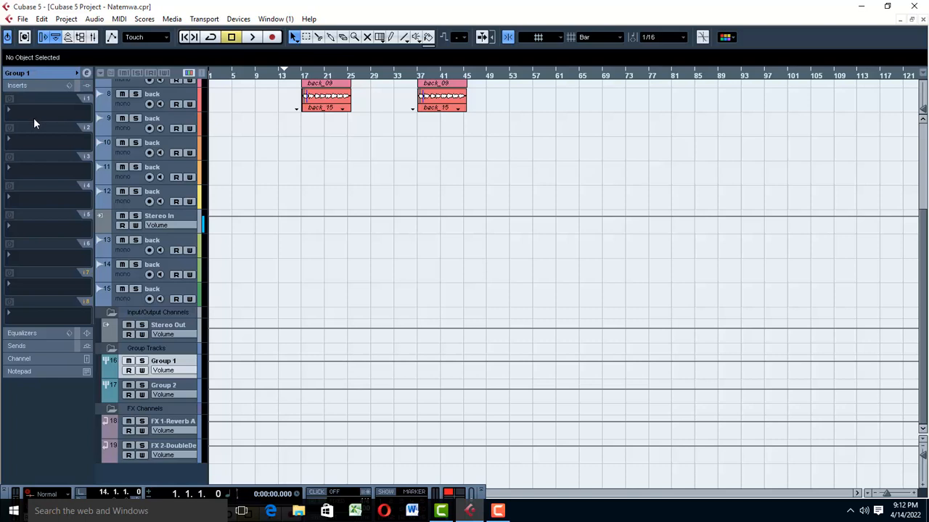
click(175, 389)
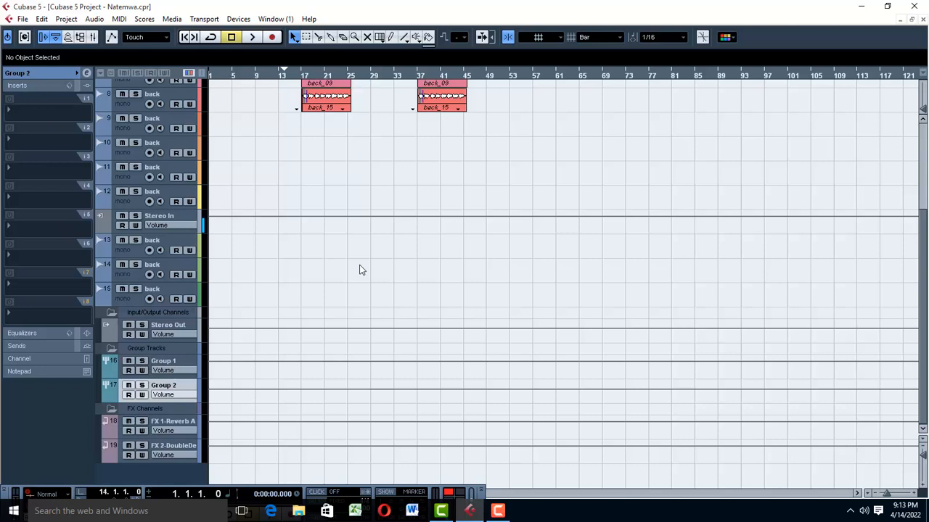
scroll(360, 269, up, 5)
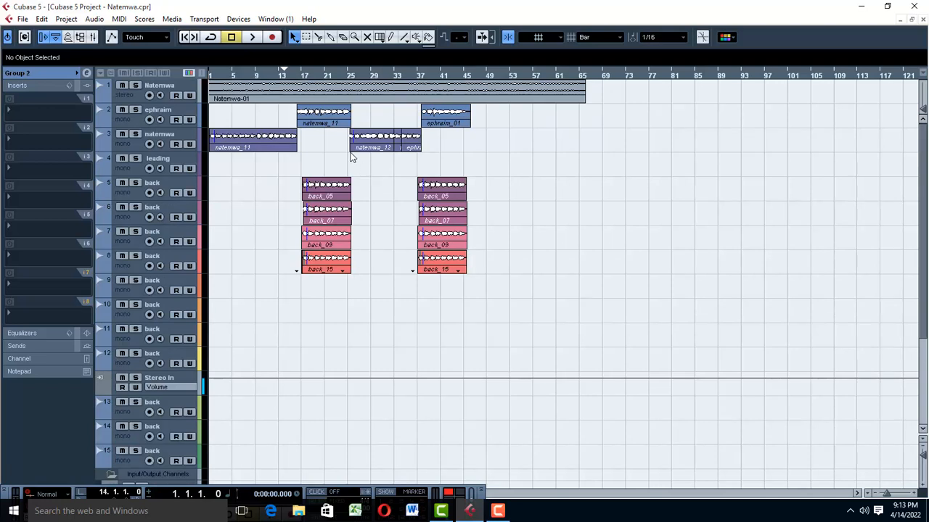
Open the CLA-2A compressor on the Stereo In channel and review its gain and peak reduction settings.
scroll(223, 113, down, 3)
click(182, 215)
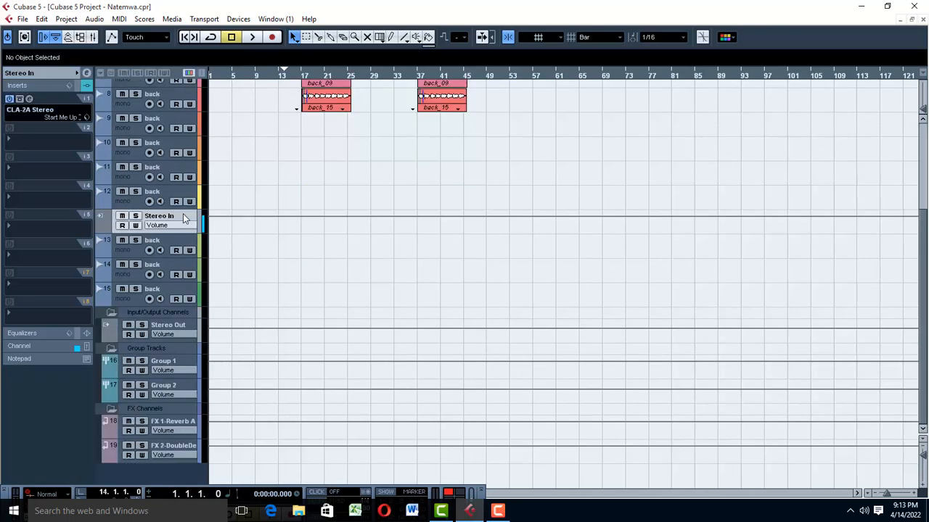
click(37, 108)
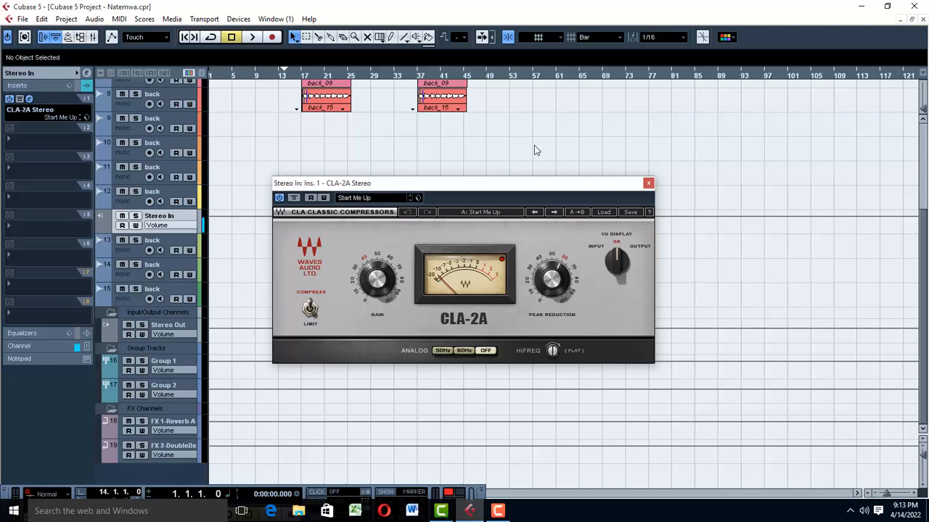
scroll(517, 134, up, 3)
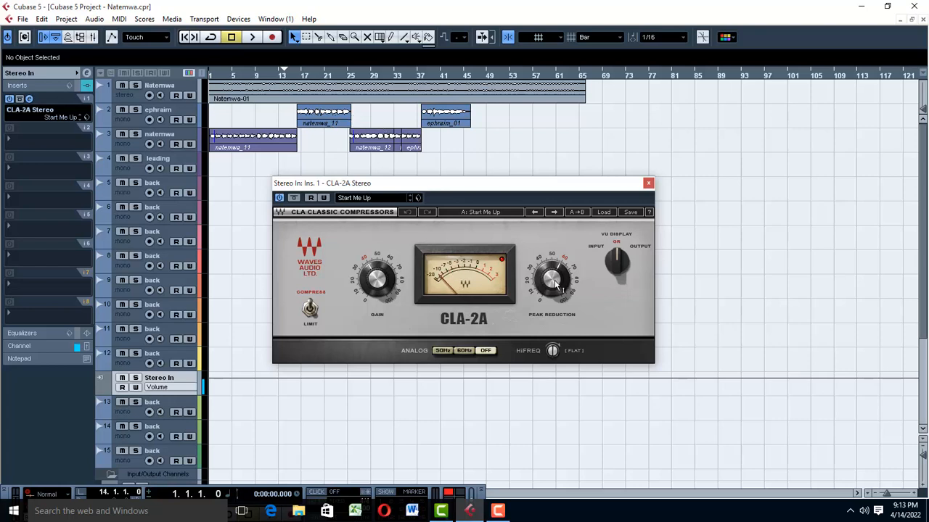
mouse_move(553, 285)
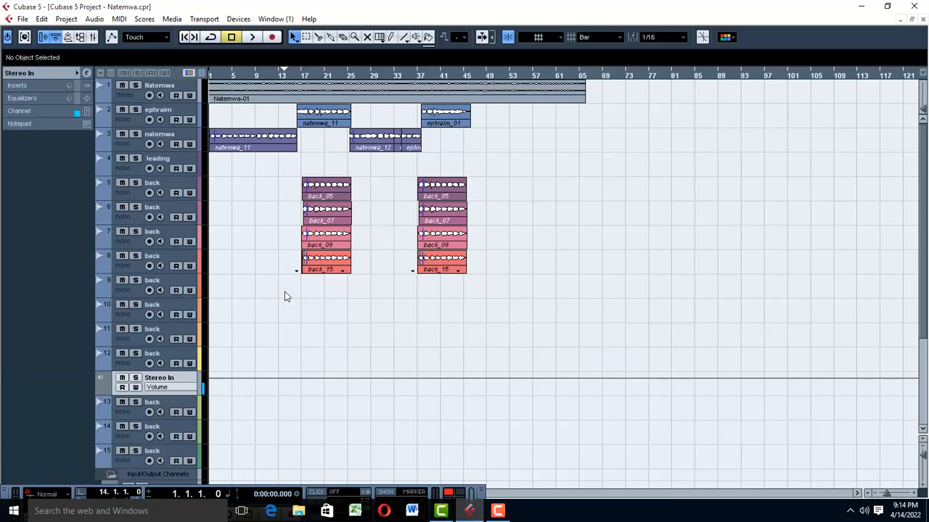
Select the natemwa vocal track, start playback and enlarge the height of all tracks.
click(171, 145)
key(space)
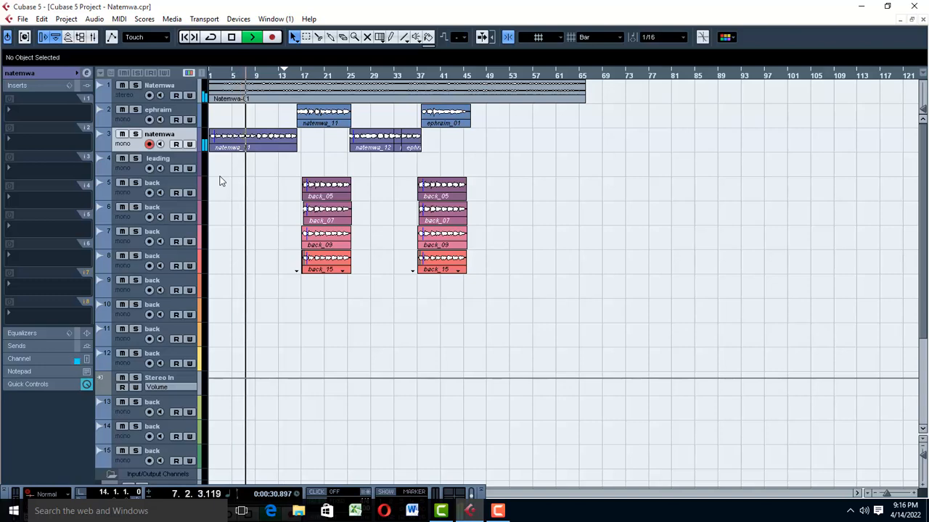
click(924, 456)
click(924, 456)
click(924, 456)
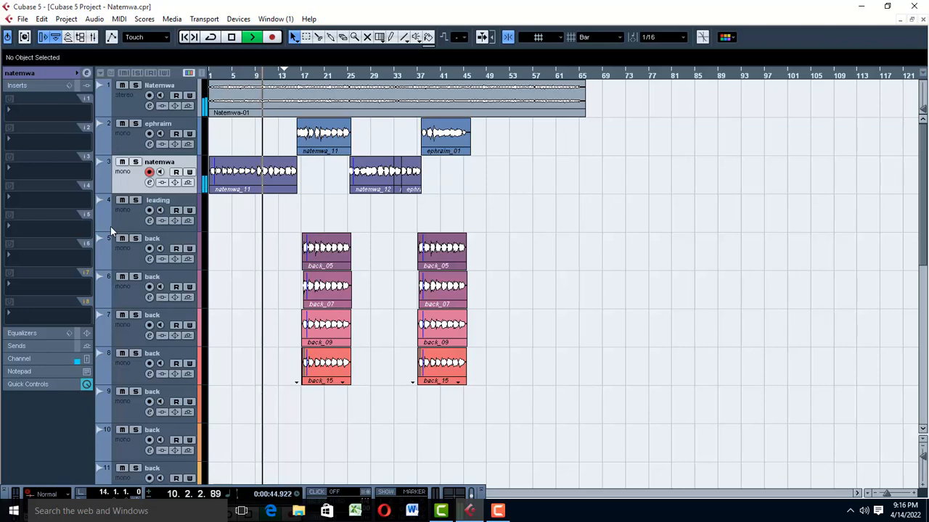
Shorten the Natemwa-01 event on track 1 so that it ends at bar 53.
drag(585, 115, 509, 124)
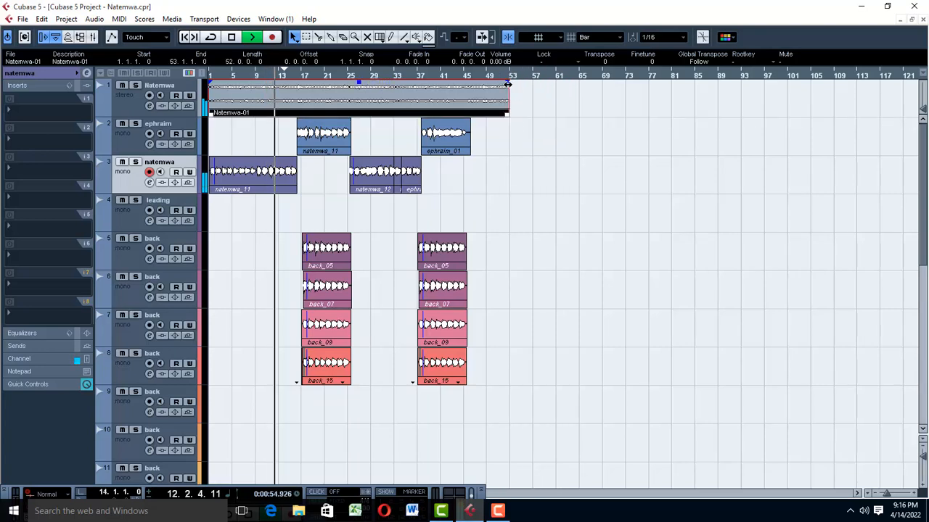
drag(508, 85, 484, 85)
click(550, 285)
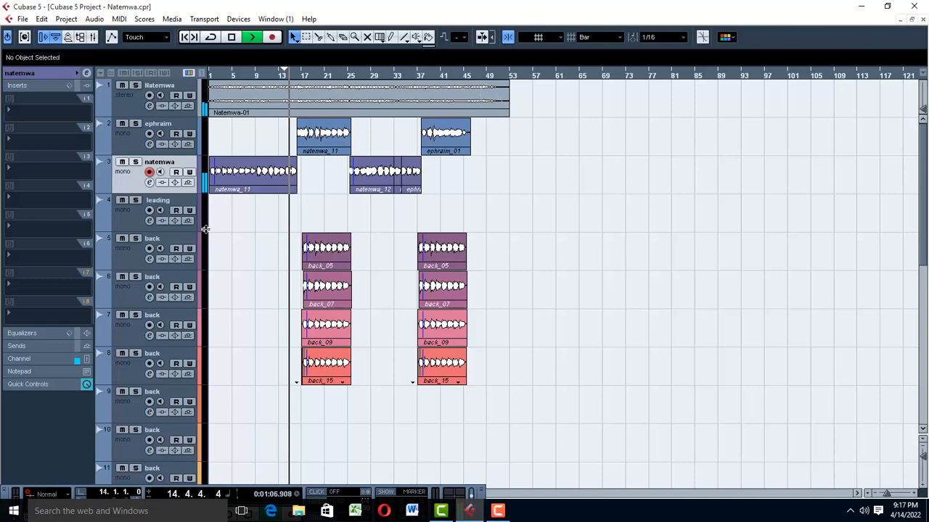
Stop playback and check the input and output routing of the natemwa vocal track.
key(space)
scroll(284, 267, down, 5)
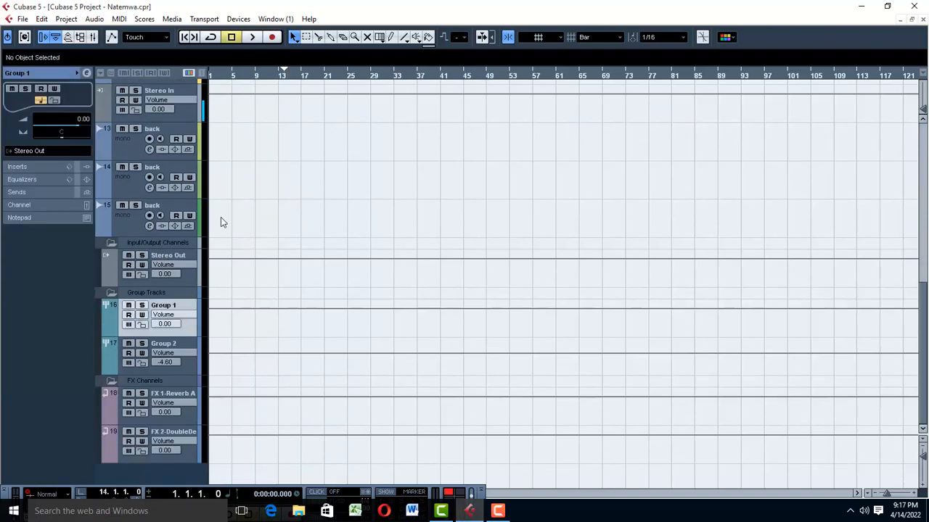
scroll(220, 217, up, 5)
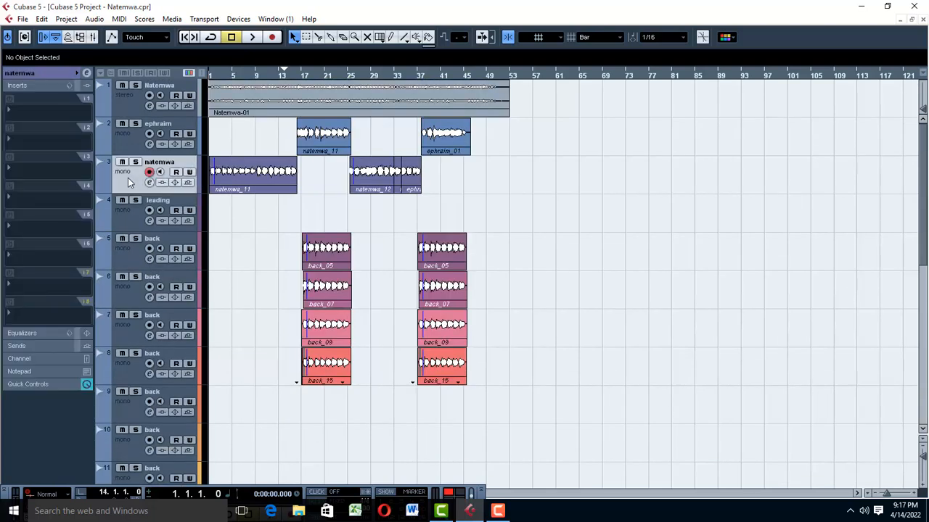
click(26, 72)
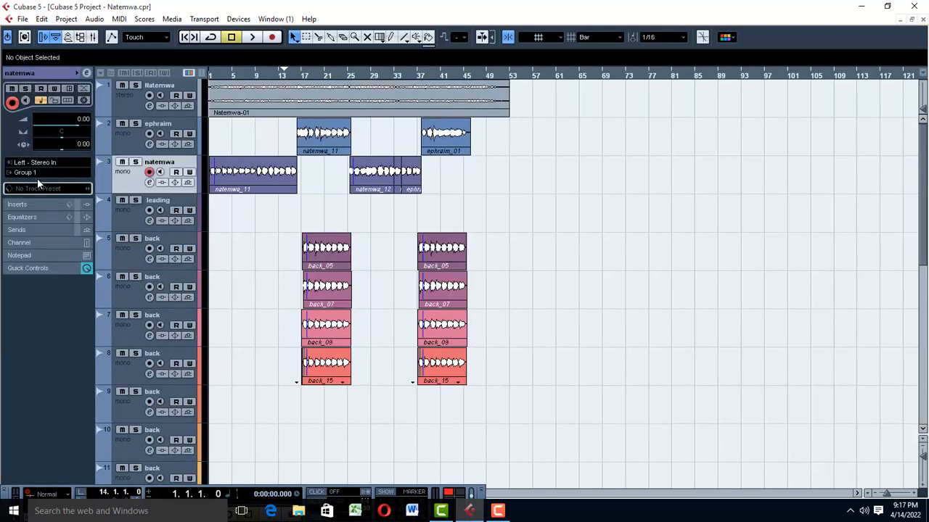
Load SSLGChannel Stereo into the second insert slot of the natemwa track and move its window clear of the audio clips.
click(20, 206)
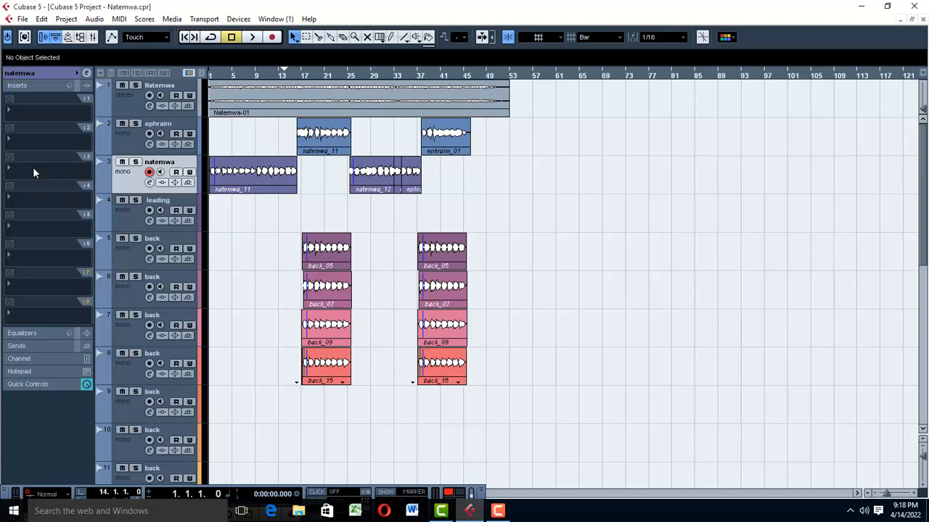
click(32, 137)
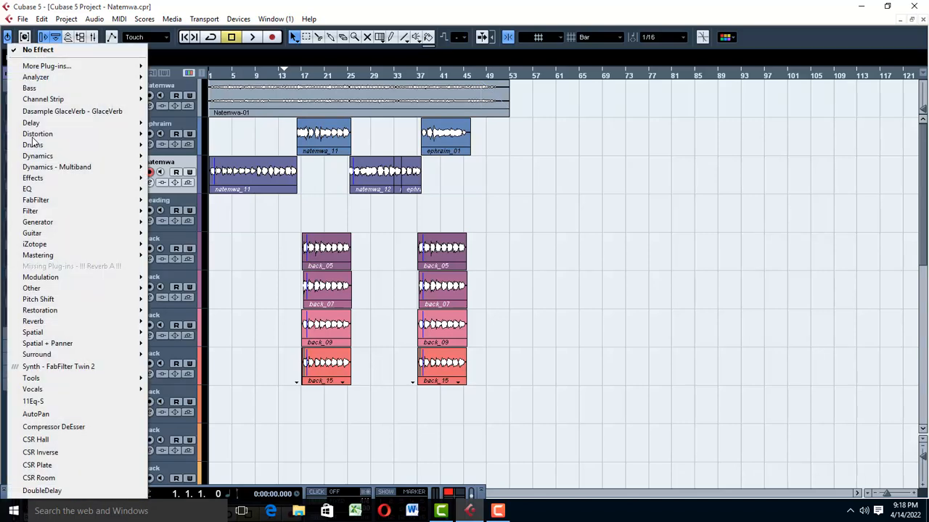
mouse_move(70, 156)
mouse_move(58, 190)
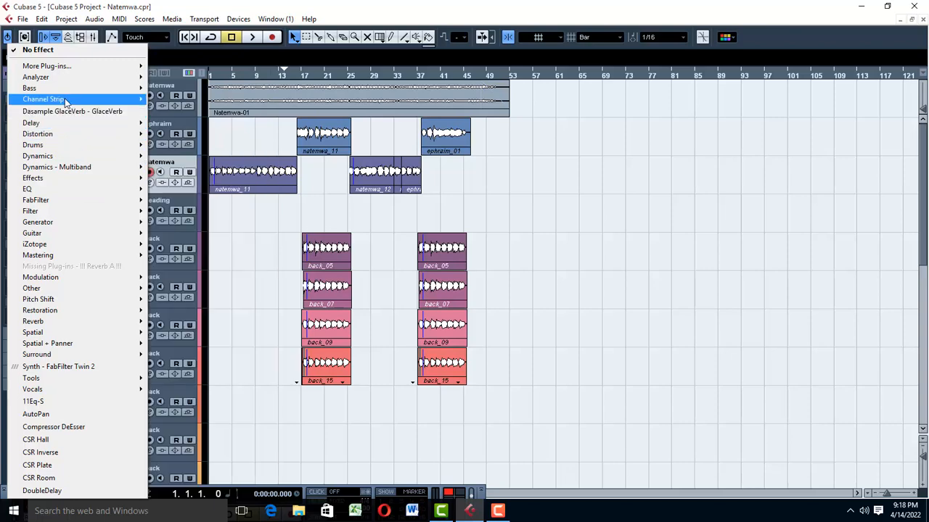
mouse_move(67, 100)
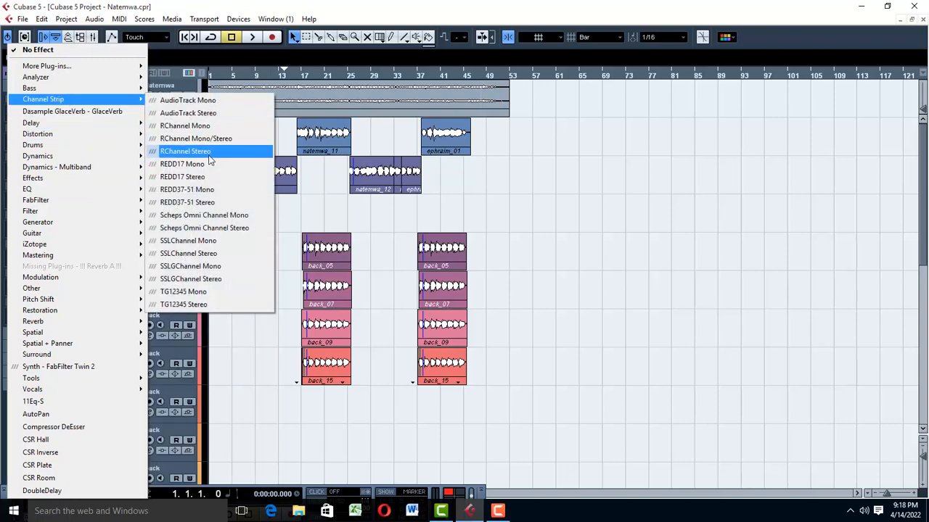
click(224, 280)
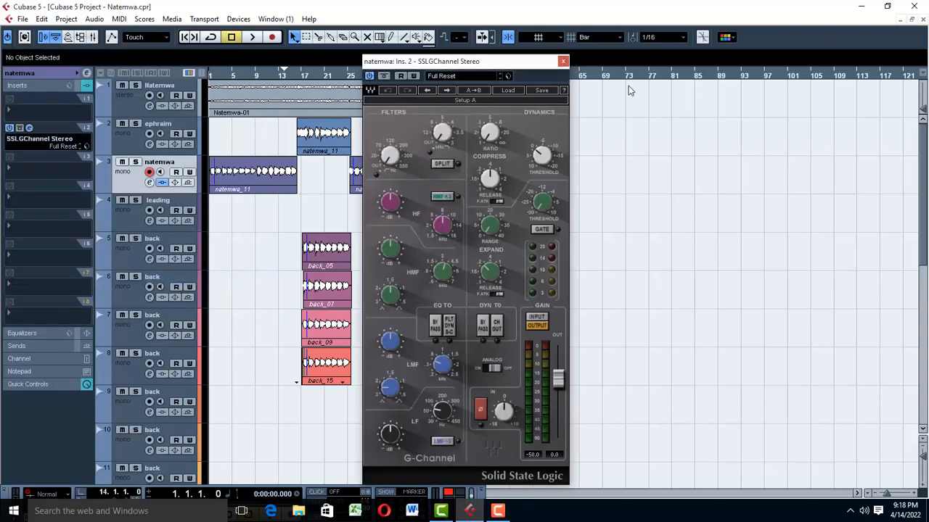
drag(497, 67, 679, 67)
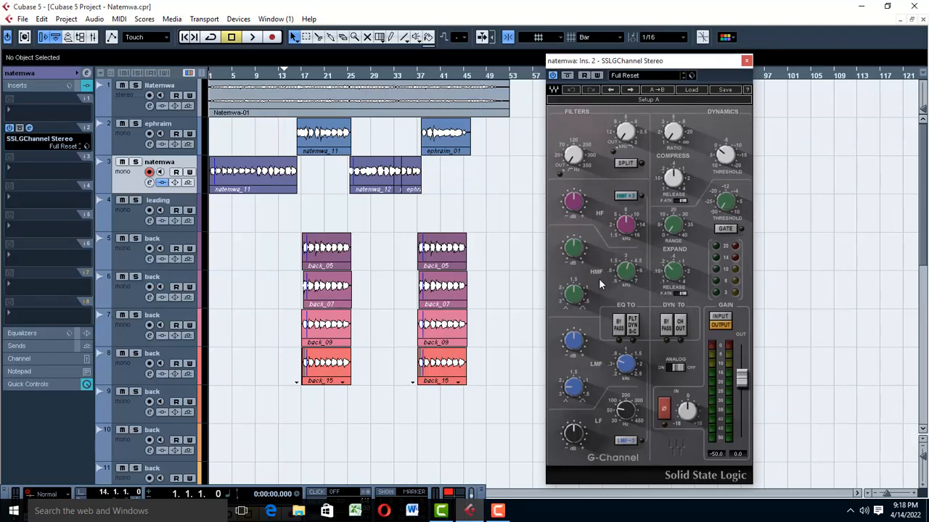
Start playback, switch on Split and set the SSLGChannel high-pass filter to about 66 Hz.
key(space)
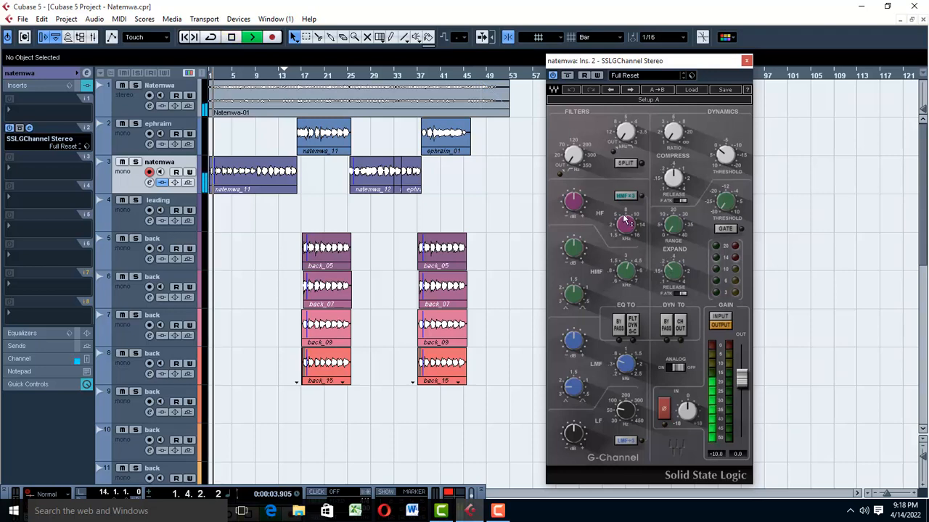
click(625, 164)
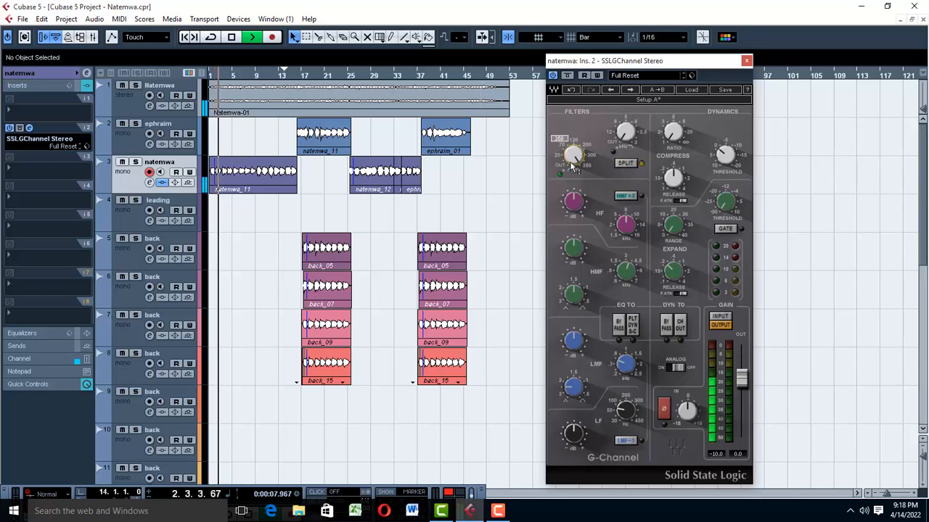
scroll(571, 166, down, 3)
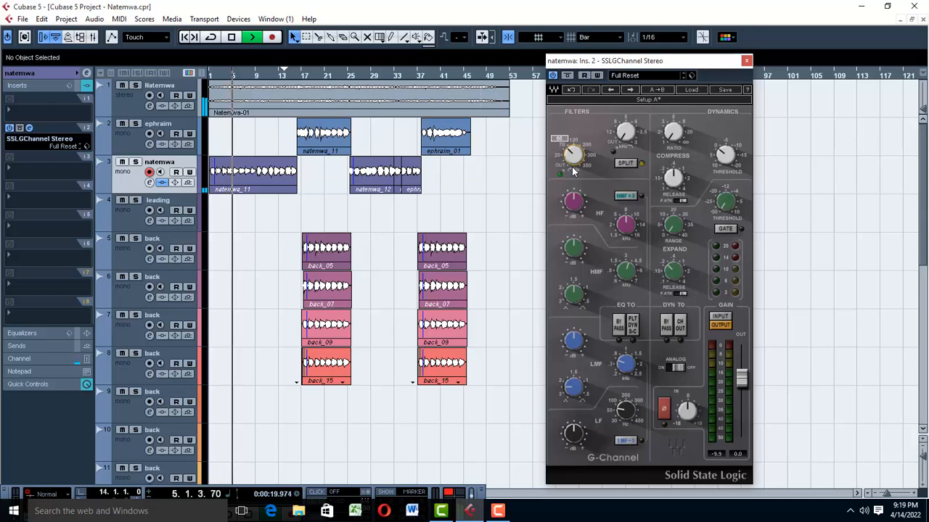
Set the low-pass filter to about 13 kHz, switch Split off and stop playback.
drag(630, 135, 629, 134)
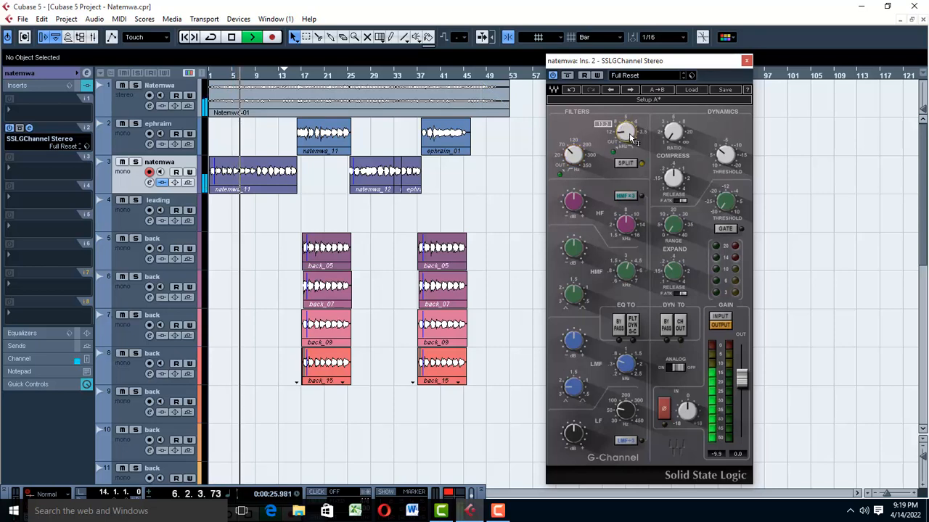
click(626, 166)
click(626, 166)
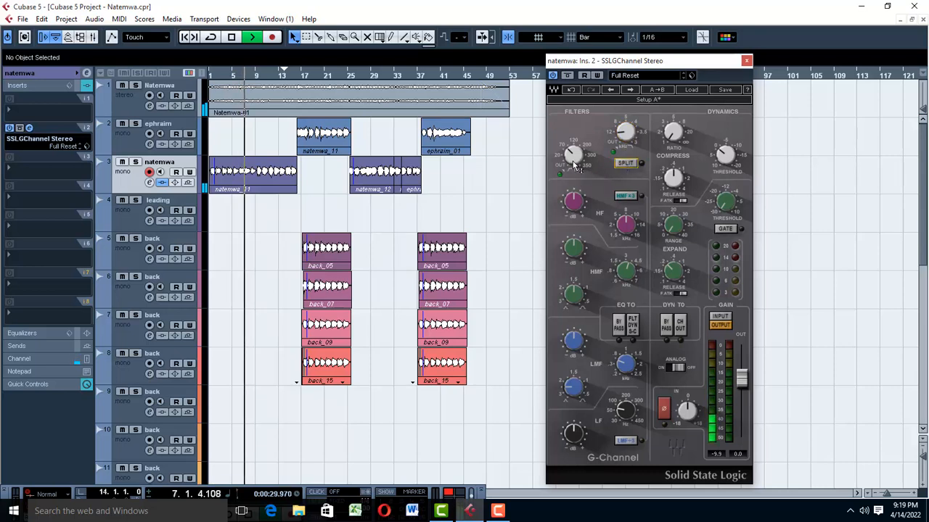
mouse_move(574, 165)
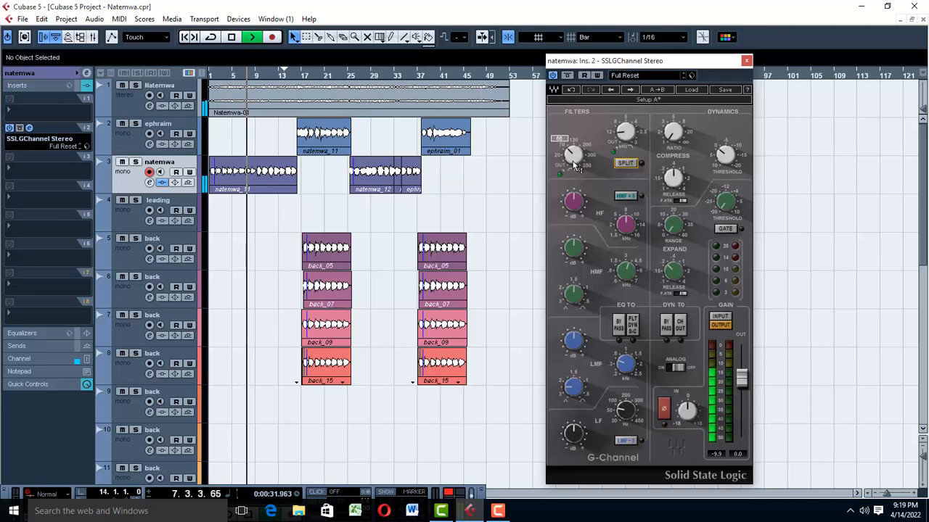
key(space)
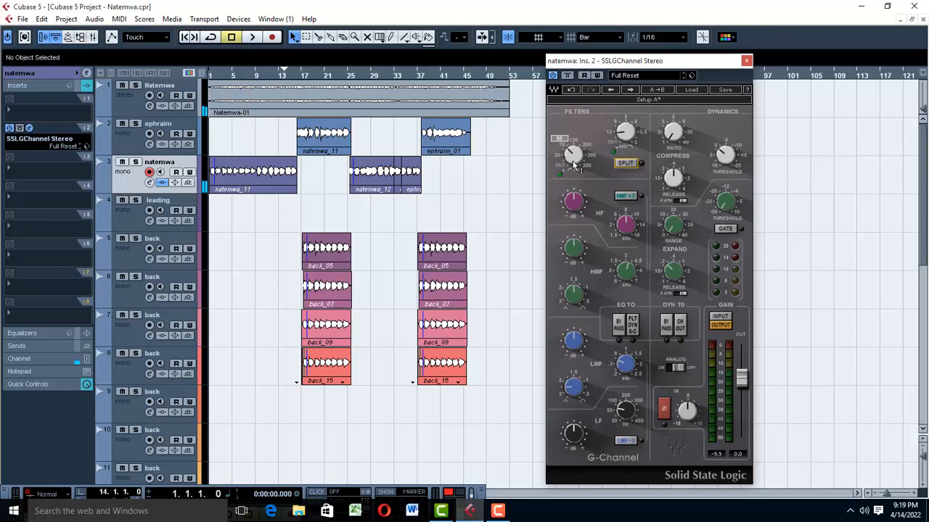
Readjust the SSLGChannel low-pass filter cutoff to slightly above 12 kHz.
scroll(353, 336, down, 5)
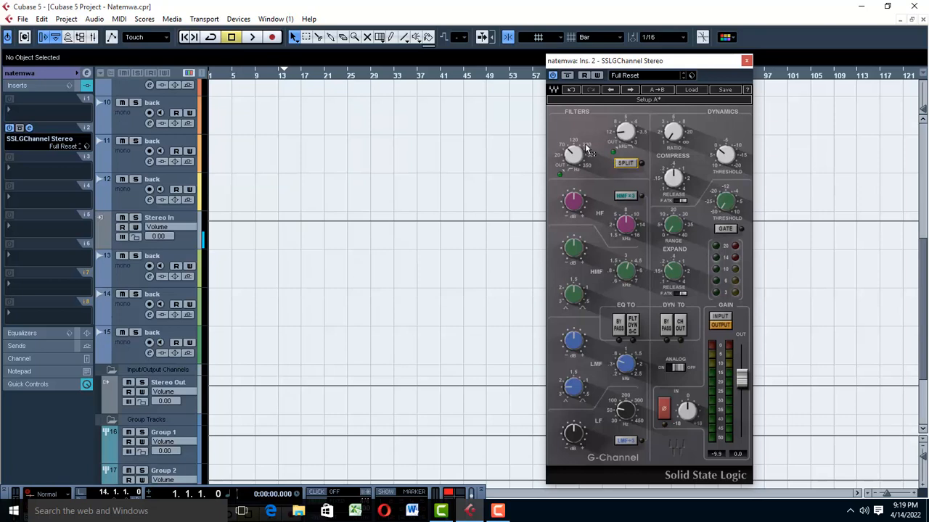
mouse_move(620, 136)
drag(628, 137, 631, 139)
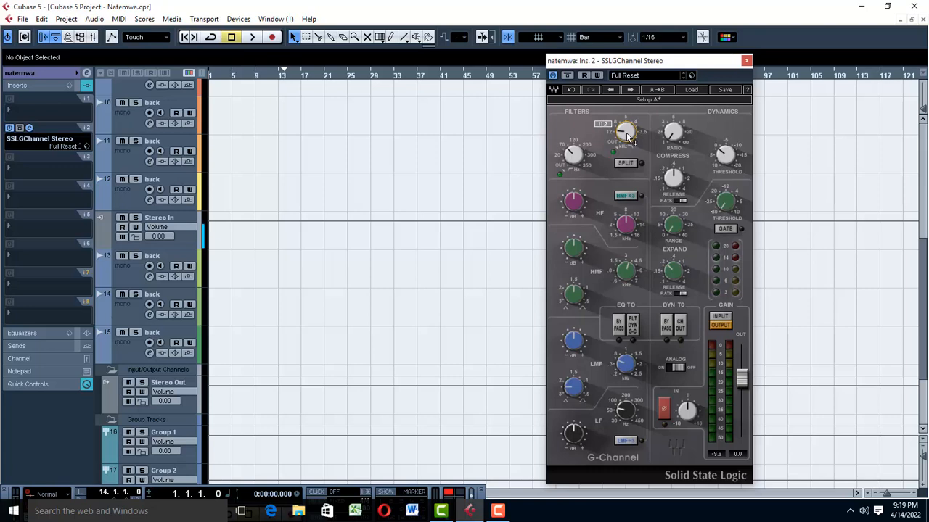
drag(628, 137, 628, 137)
drag(572, 164, 571, 164)
mouse_move(577, 154)
Switch Split on and boost the HF band gain by ear during playback, stopping playback at the end.
key(space)
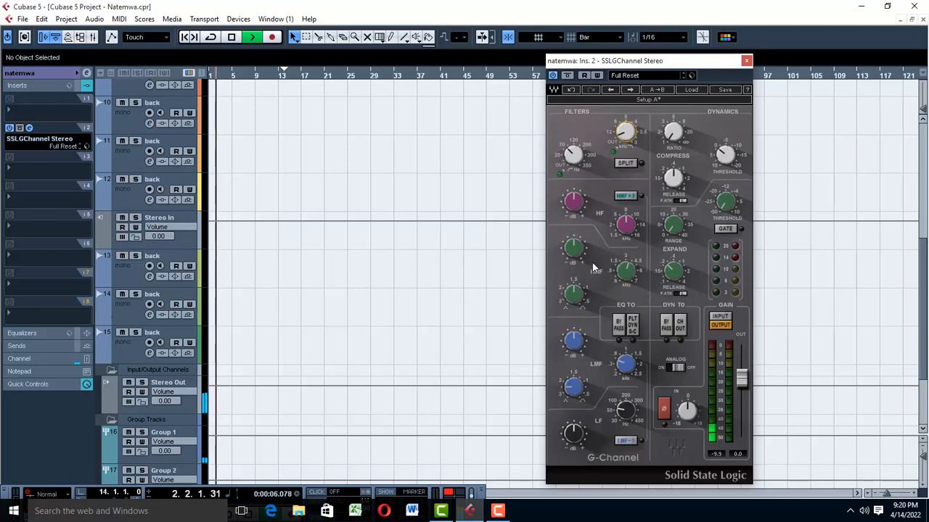
click(621, 164)
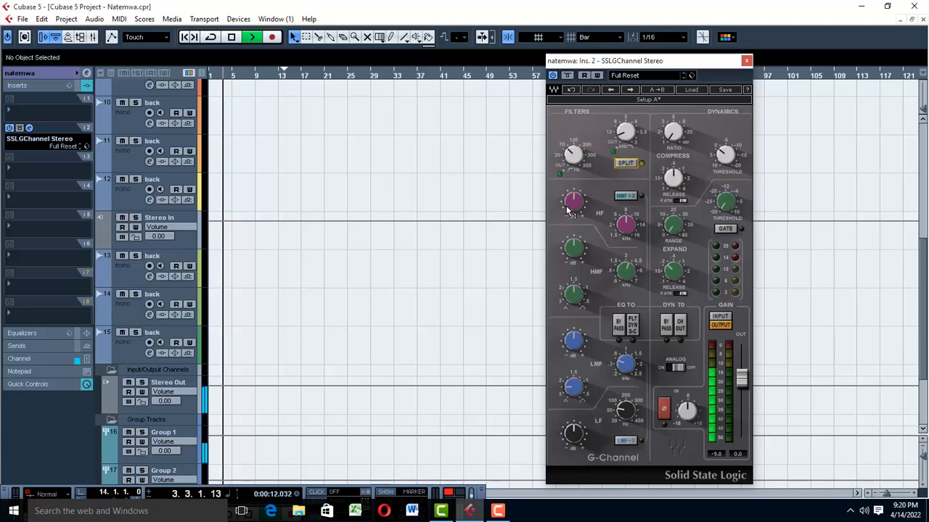
scroll(572, 209, up, 3)
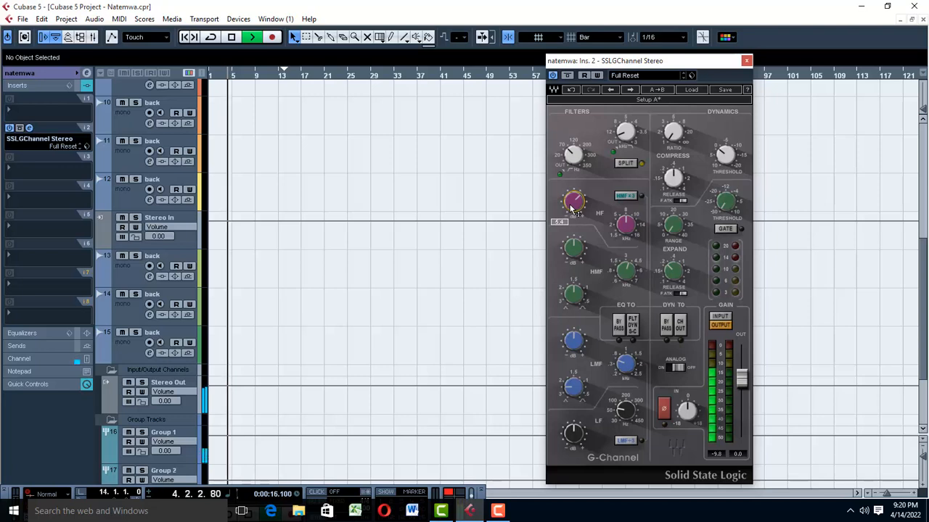
scroll(571, 208, up, 2)
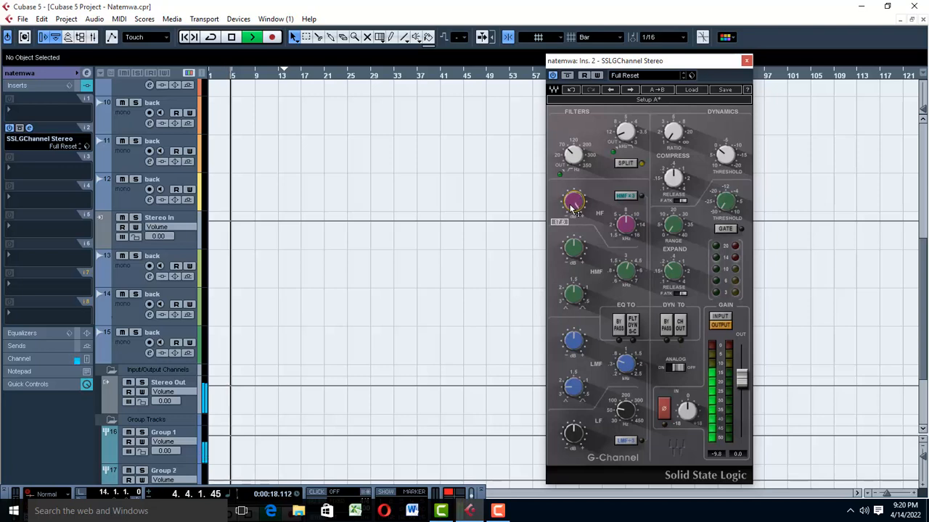
scroll(571, 209, down, 5)
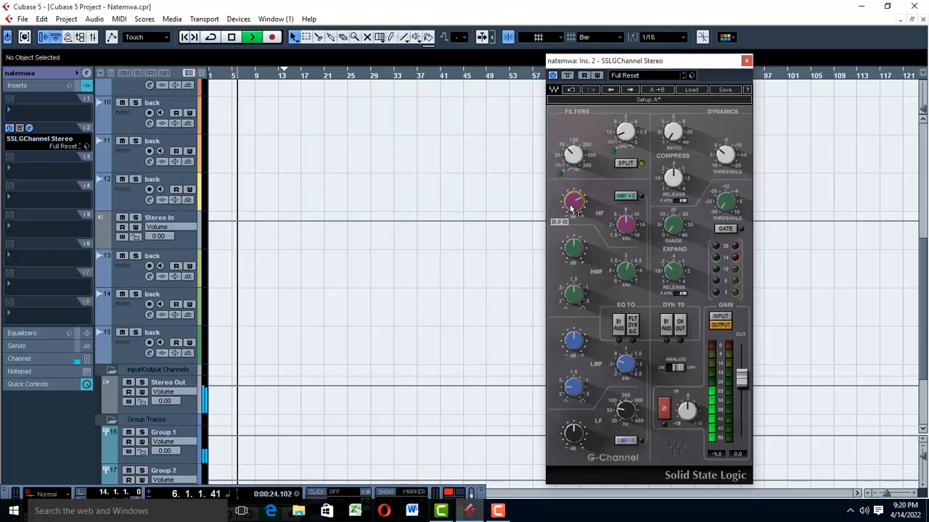
key(space)
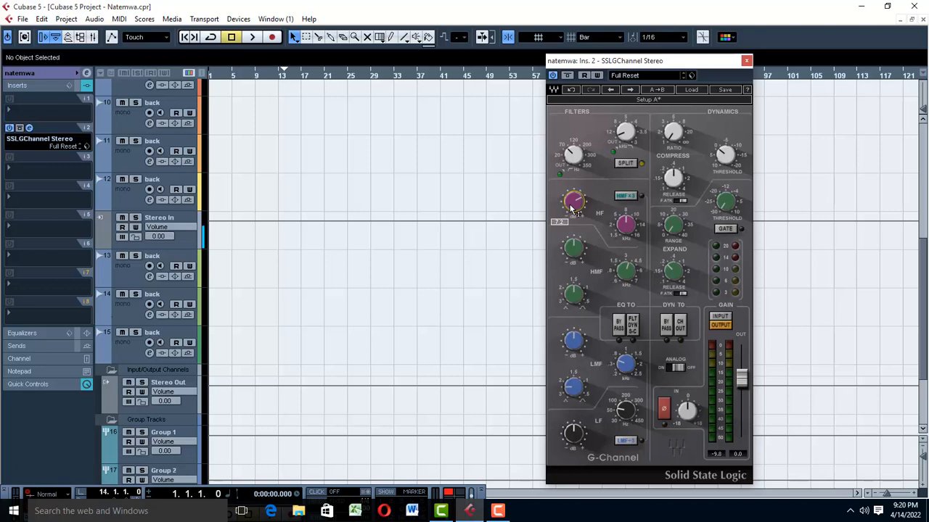
Fine-tune the SSLGChannel HF gain by ear, replaying the song from the start and easing the boost back slightly.
scroll(575, 209, down, 10)
scroll(575, 209, down, 2)
key(space)
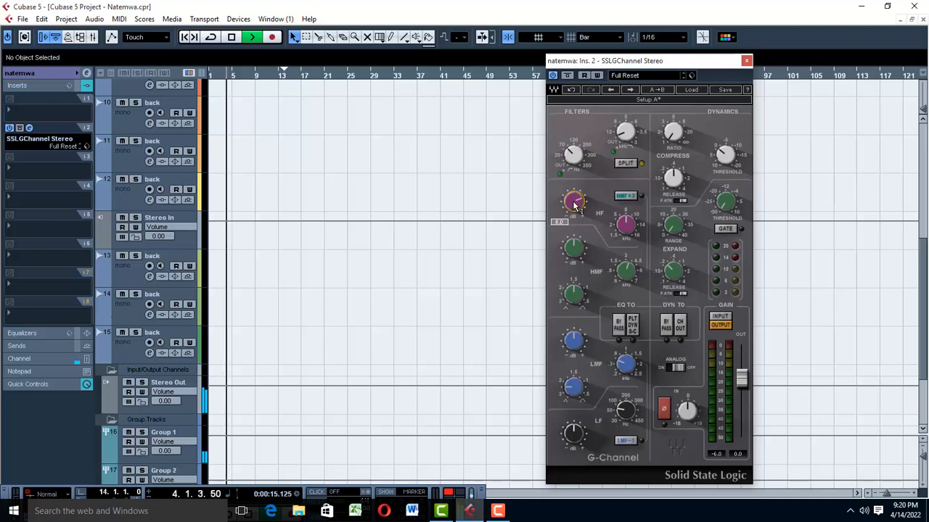
key(space)
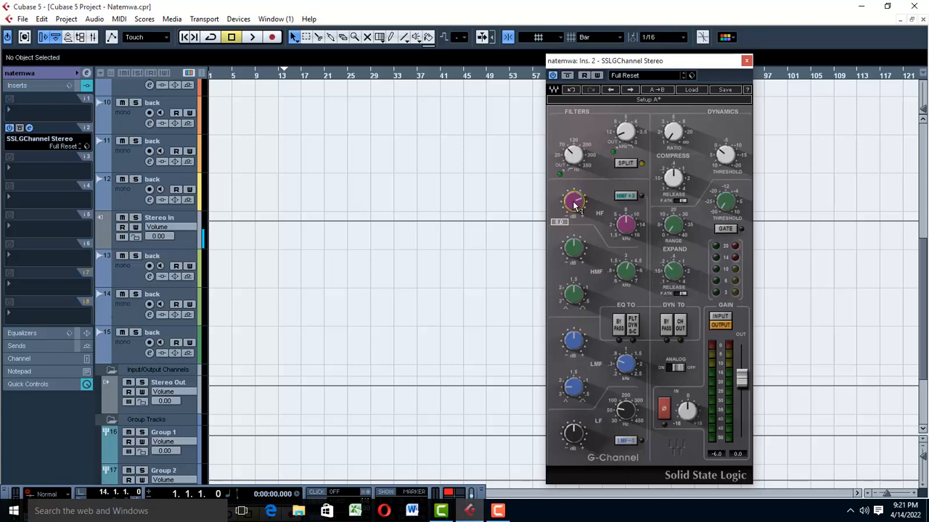
key(space)
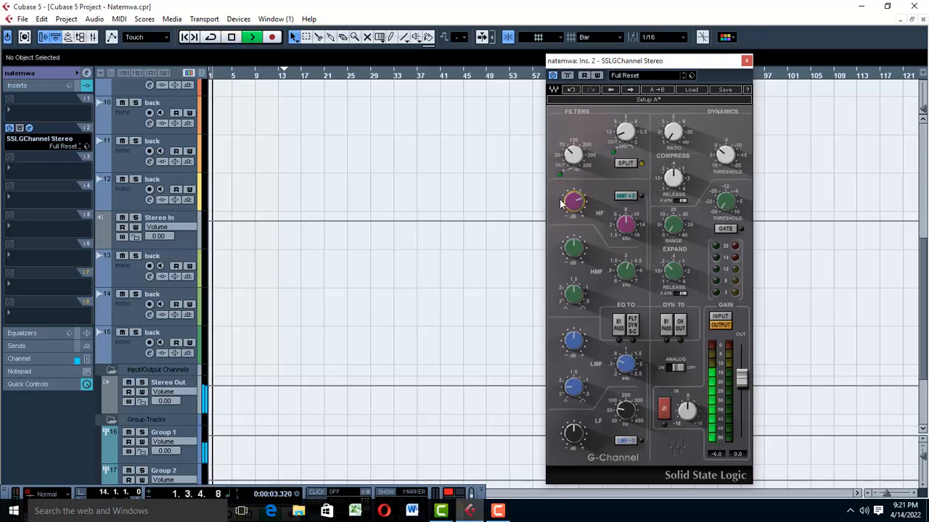
mouse_move(573, 208)
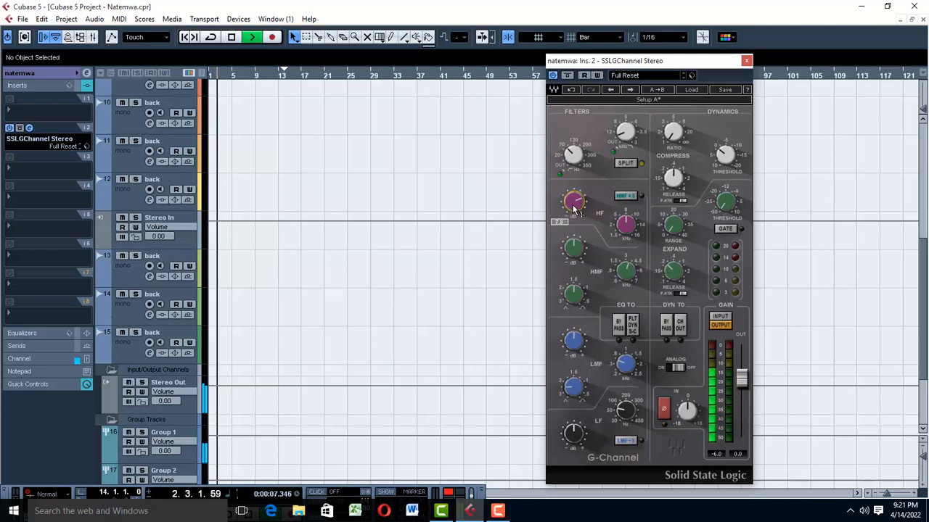
scroll(573, 209, down, 2)
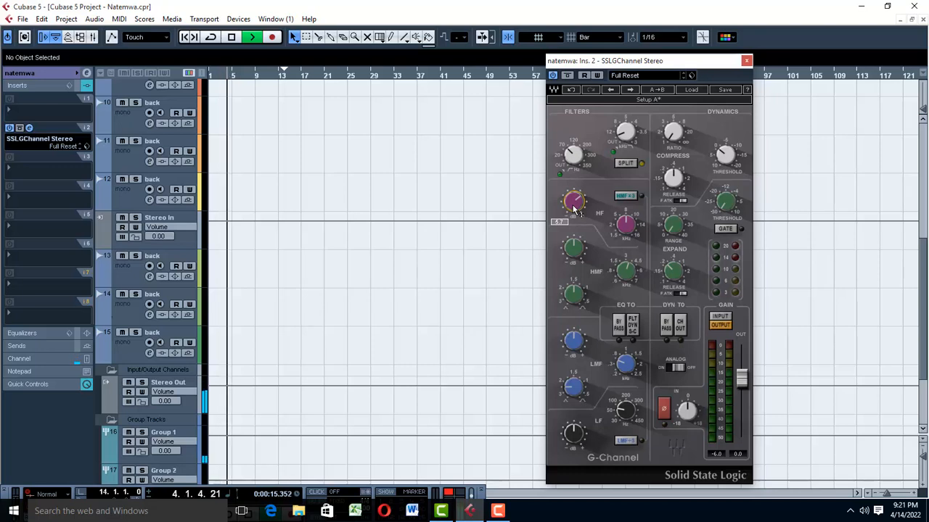
Switch on HMF×3 and set the HF band frequency to about 5 kHz by ear, stopping playback at the end.
click(631, 198)
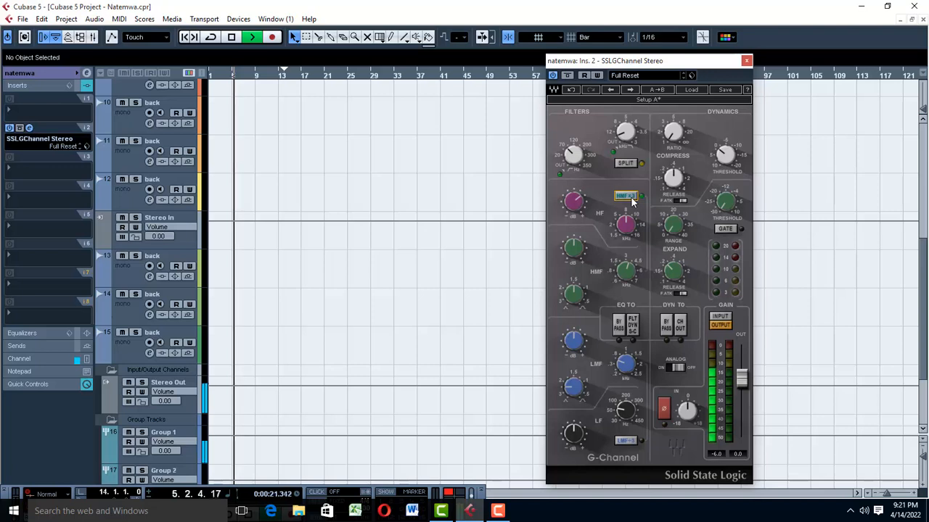
click(622, 227)
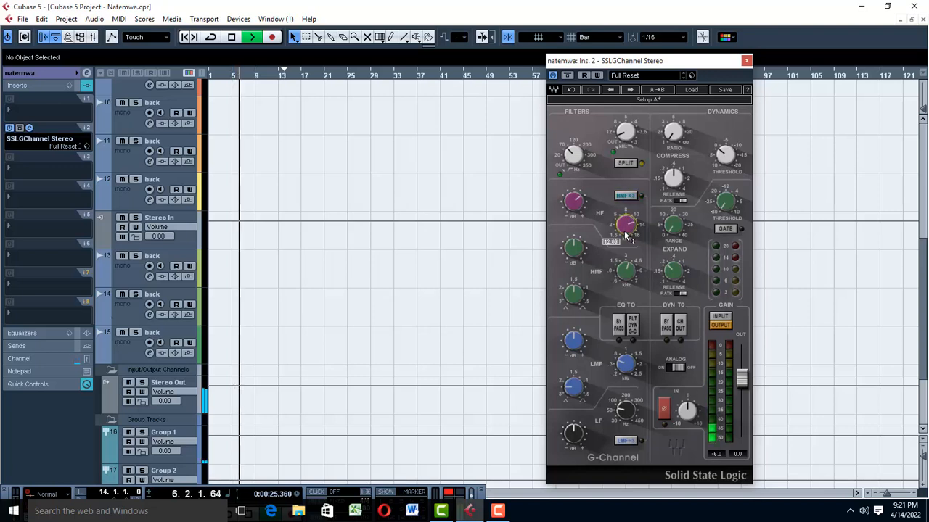
scroll(625, 235, down, 4)
scroll(625, 235, down, 5)
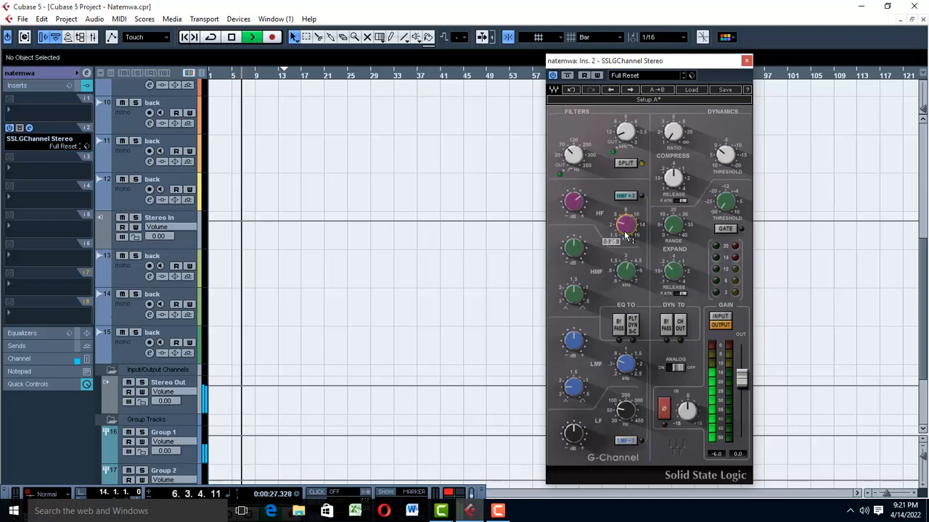
scroll(627, 234, up, 4)
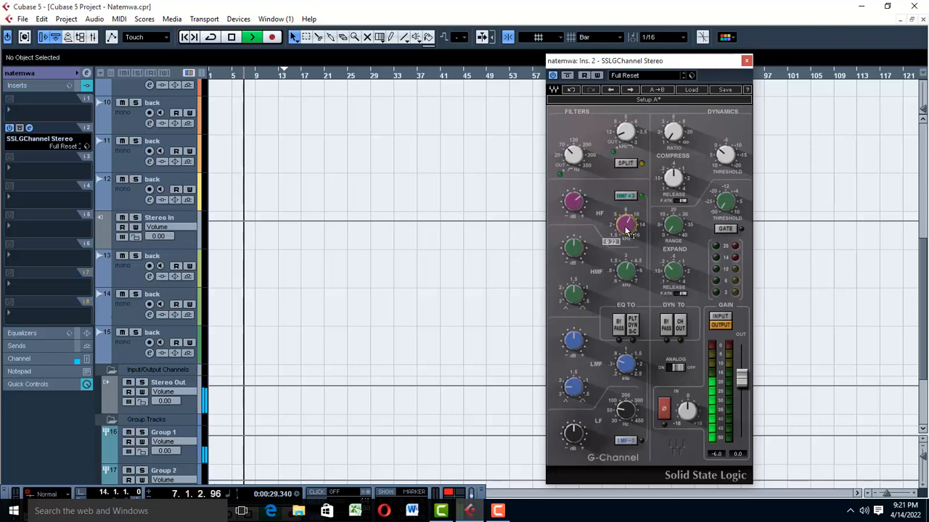
scroll(627, 232, down, 1)
scroll(627, 232, down, 1)
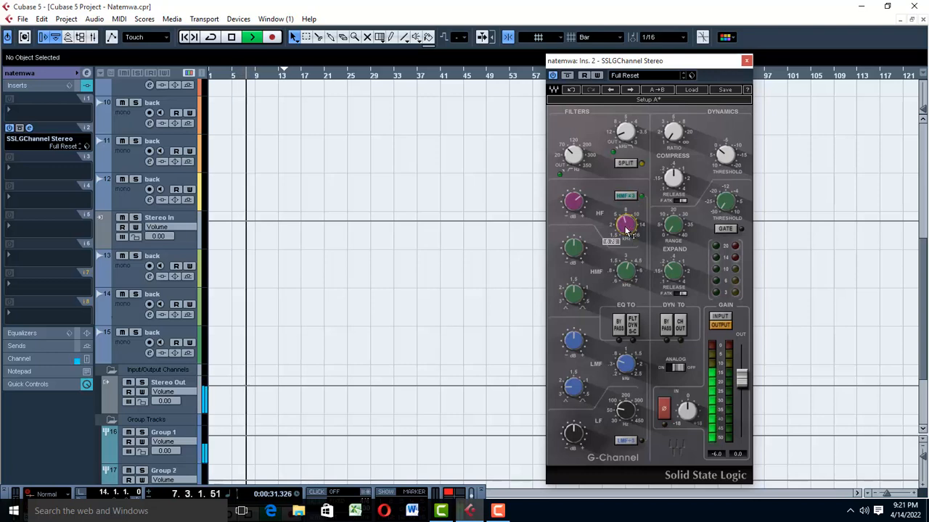
scroll(627, 231, down, 1)
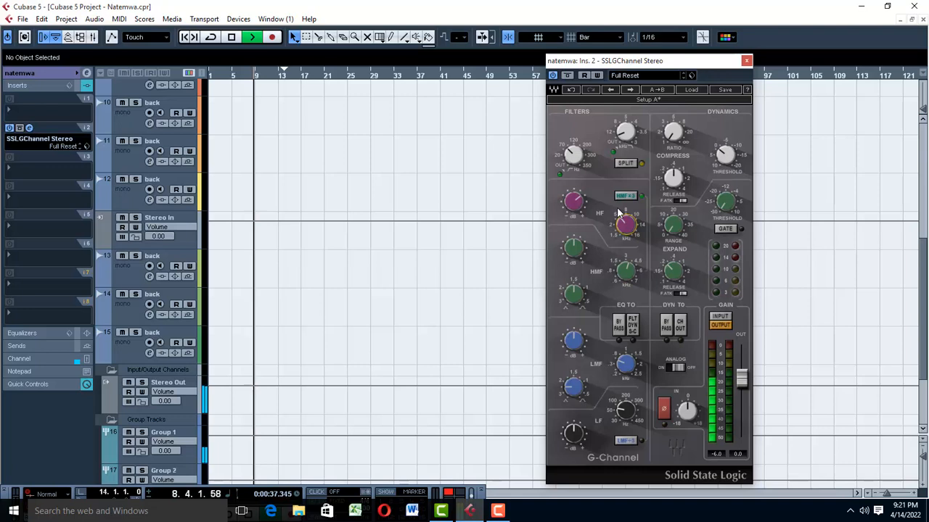
key(space)
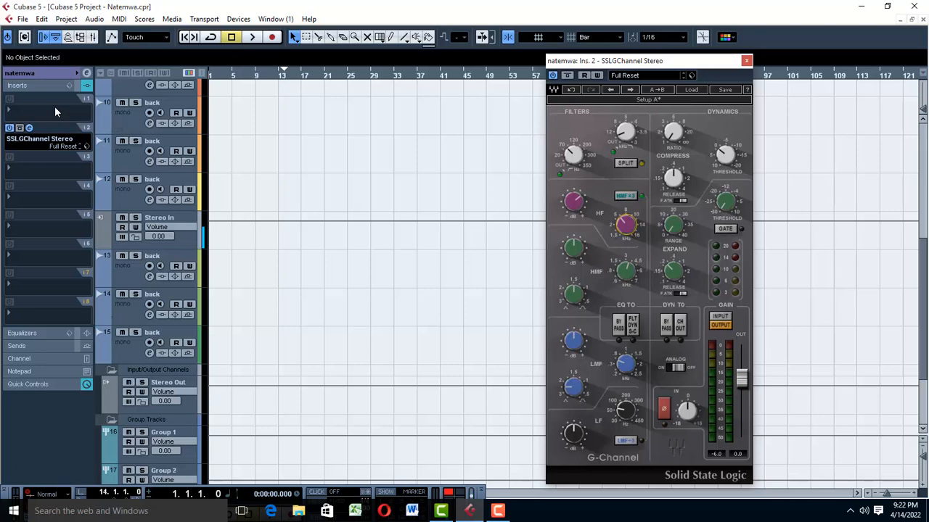
Cut the HMF band gain slightly and boost the LMF band gain slightly by ear while the song plays.
key(space)
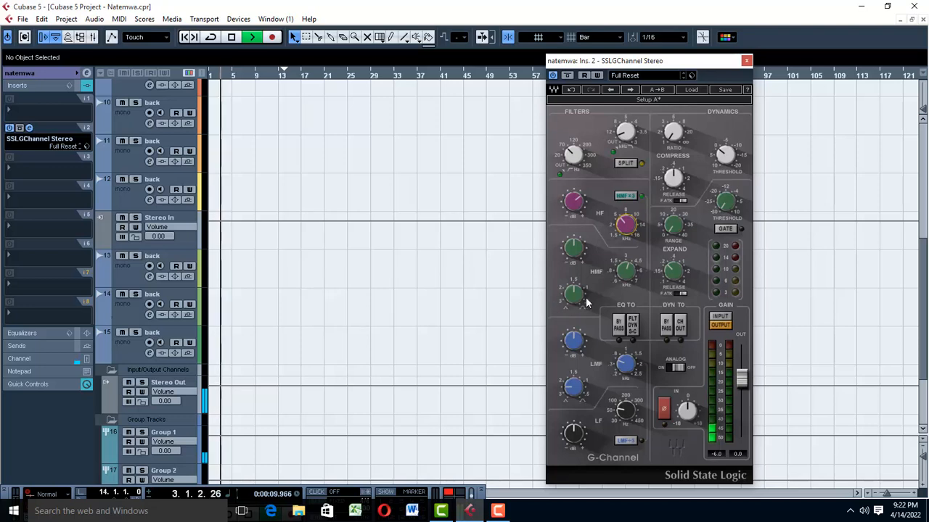
scroll(568, 256, up, 3)
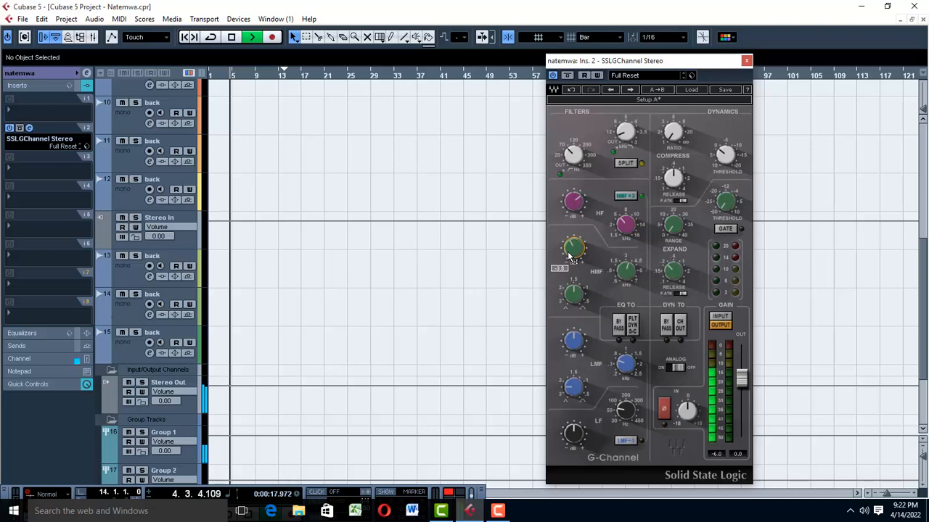
key(space)
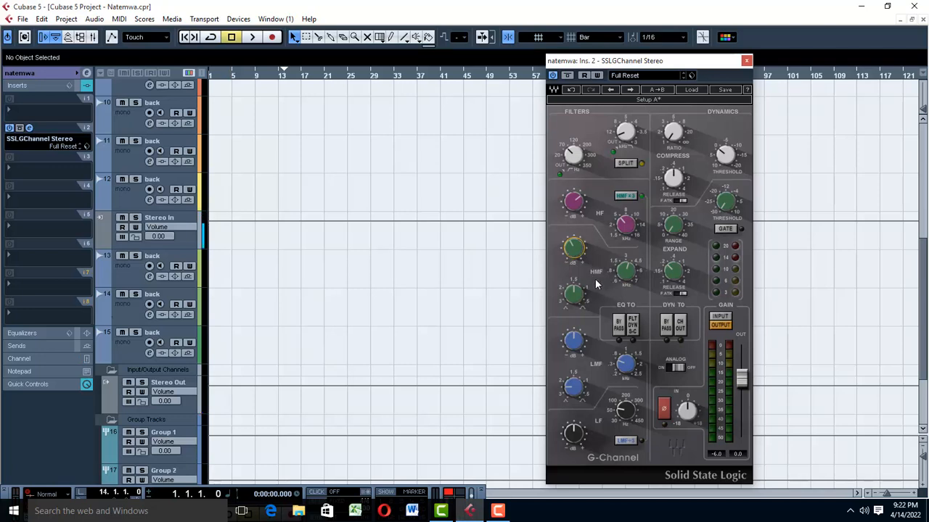
mouse_move(572, 250)
key(space)
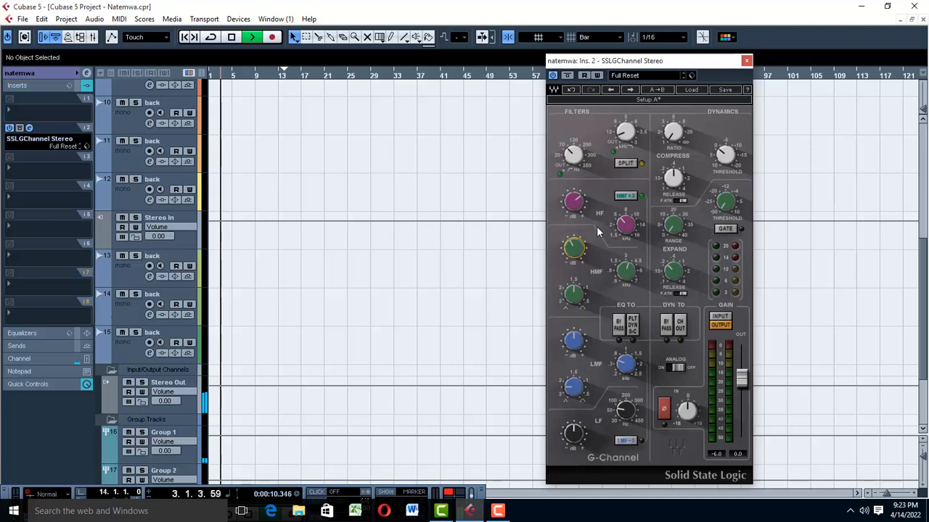
click(574, 352)
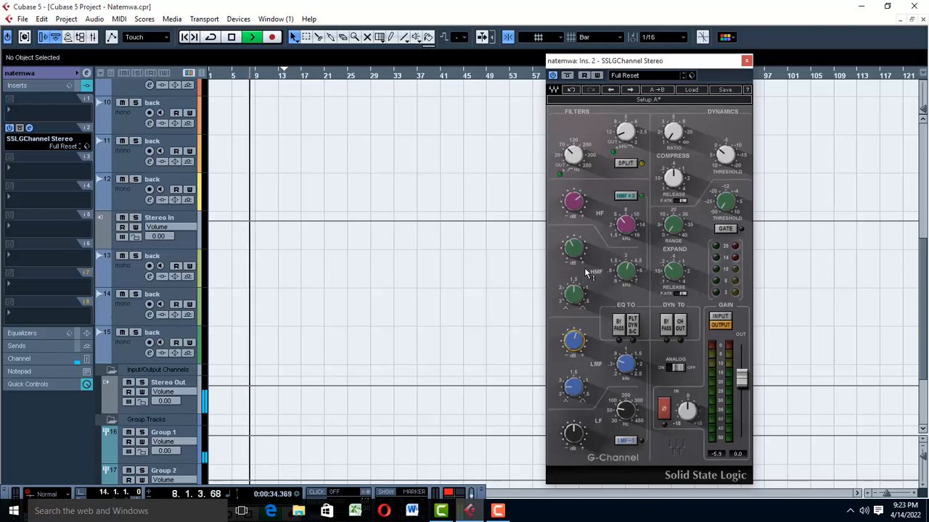
Restart playback and lower the high-pass filter cutoff toward 20 Hz.
mouse_move(571, 165)
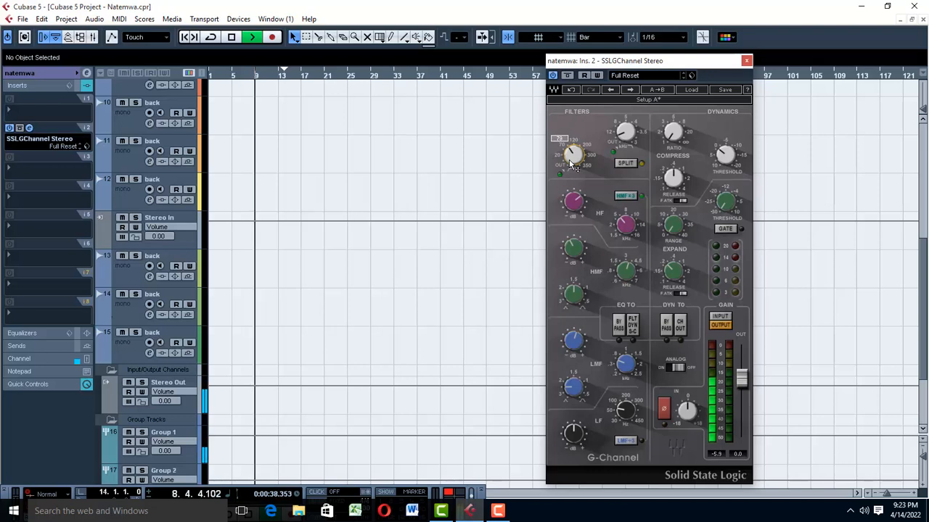
key(space)
key(space)
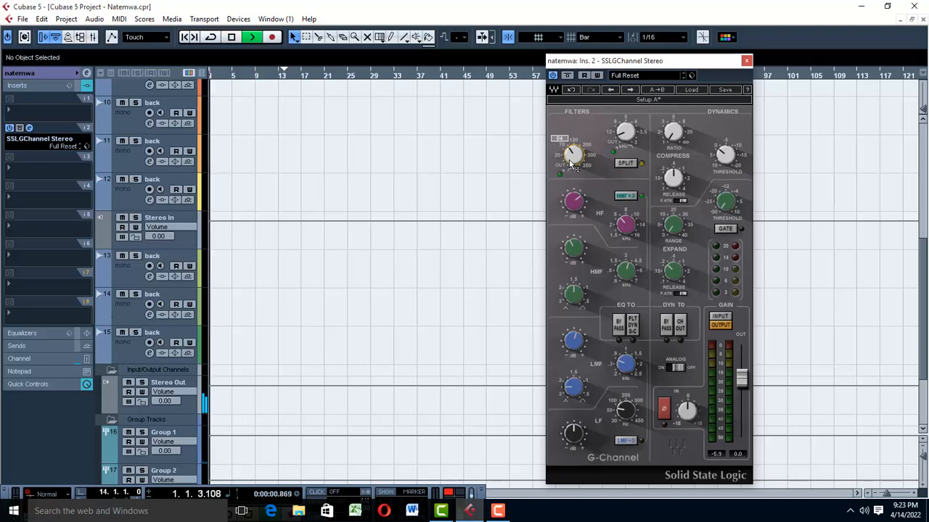
scroll(570, 164, down, 5)
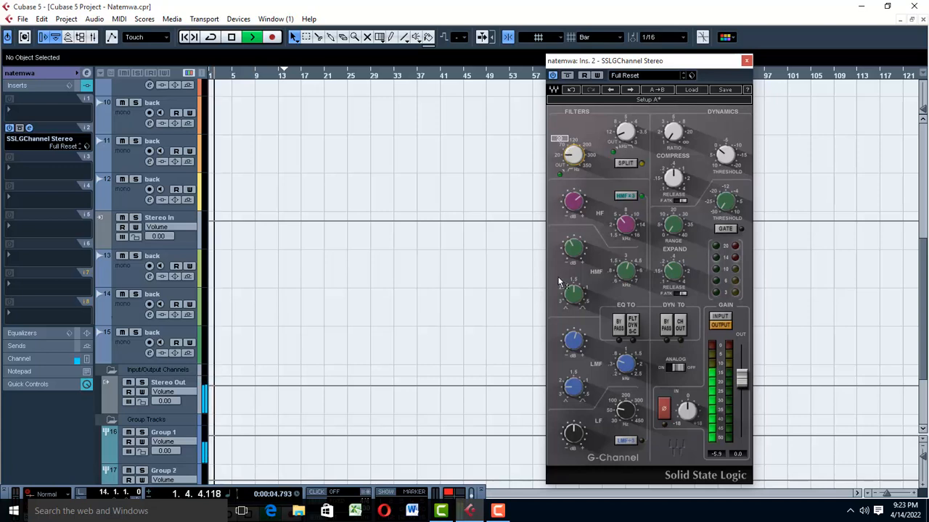
Fine-tune the small LMF gain boost during playback and stop the song.
click(576, 341)
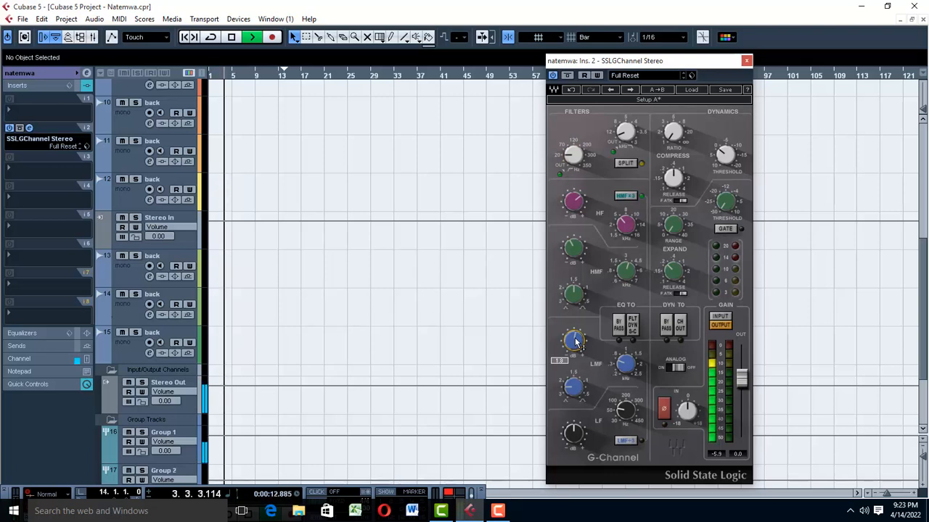
scroll(575, 343, up, 1)
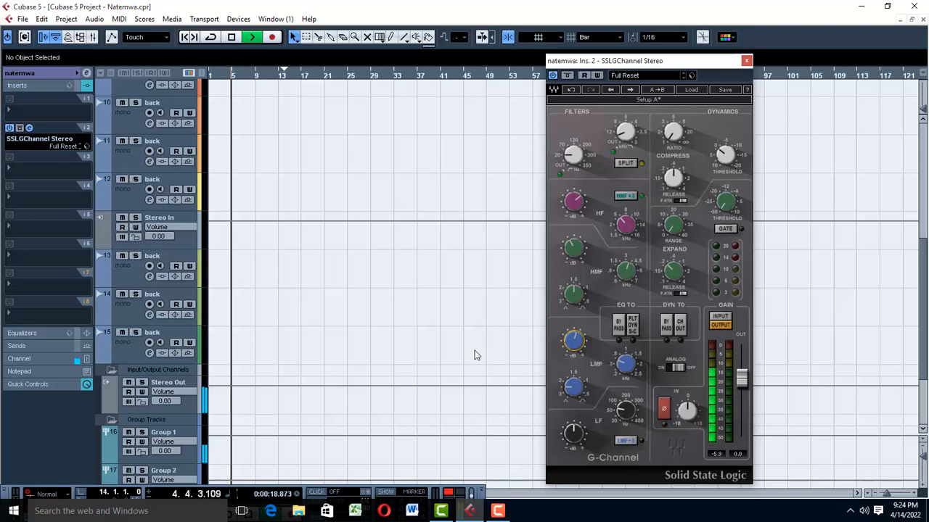
key(space)
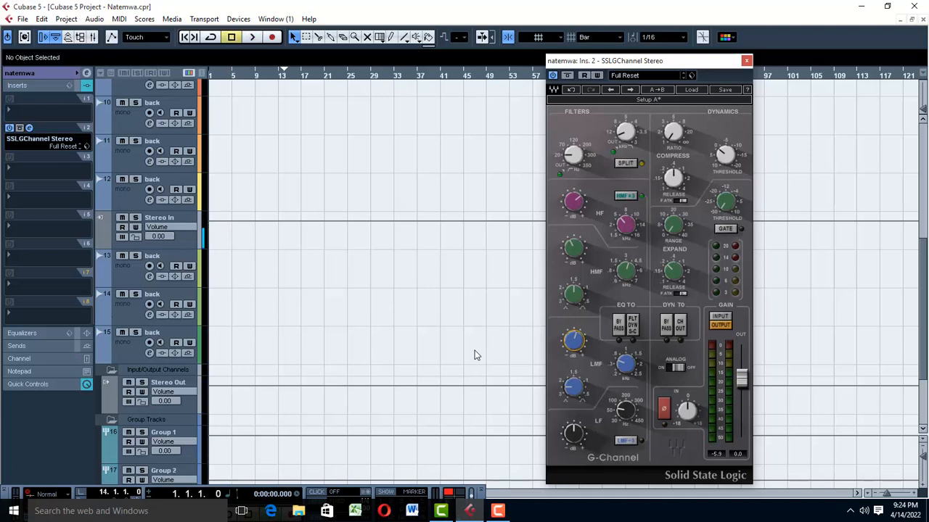
Restart playback and sweep the LMF bandwidth in both directions, settling it near 2 by ear.
mouse_move(579, 350)
key(space)
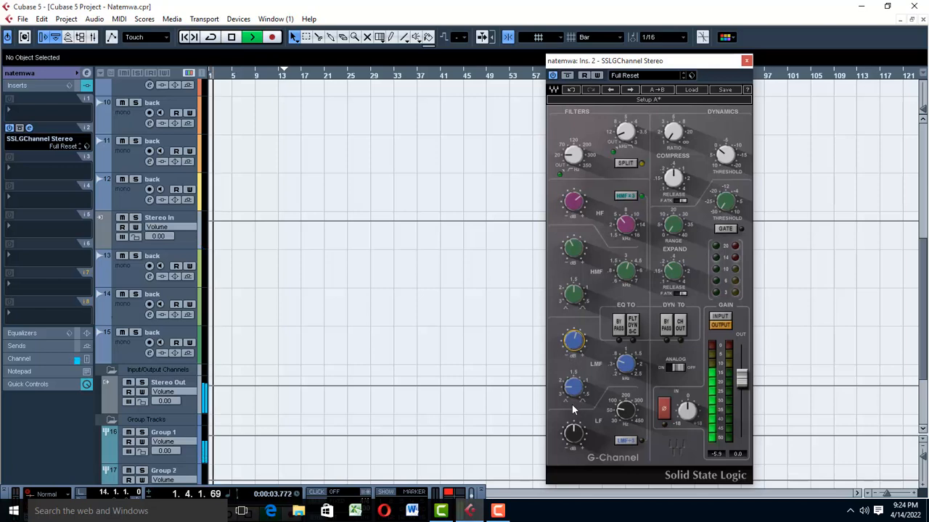
drag(571, 394, 572, 391)
scroll(571, 392, up, 3)
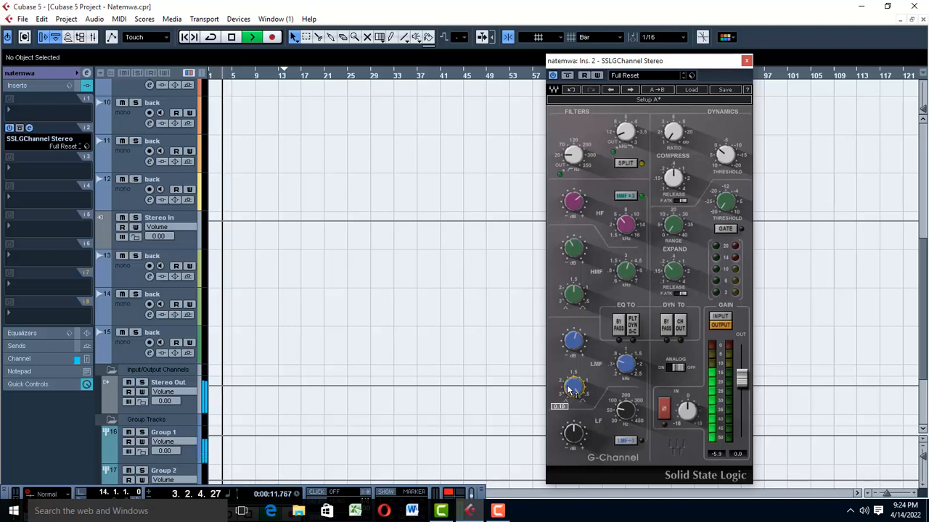
scroll(568, 389, down, 10)
scroll(568, 389, up, 2)
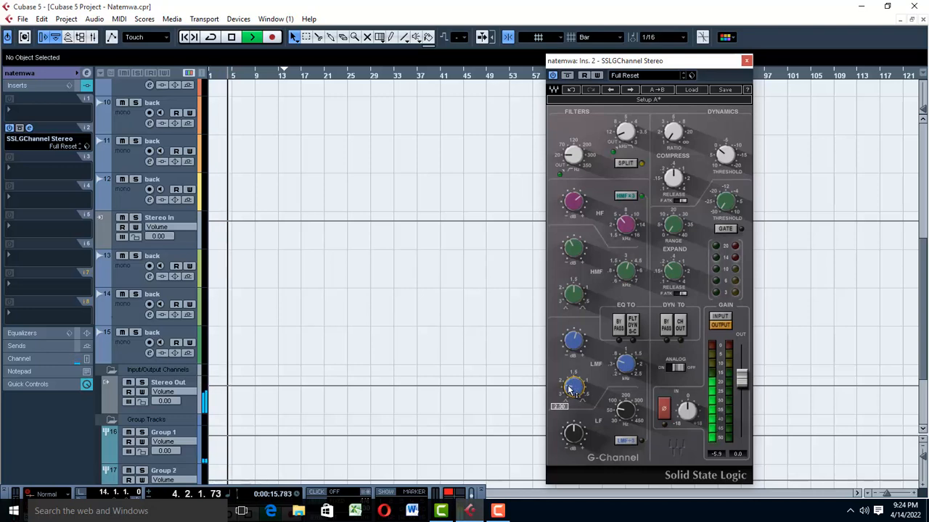
Raise the LMF band frequency to between 1.5 and 2 kHz by ear, replaying from the start and stopping at the end.
scroll(630, 368, up, 8)
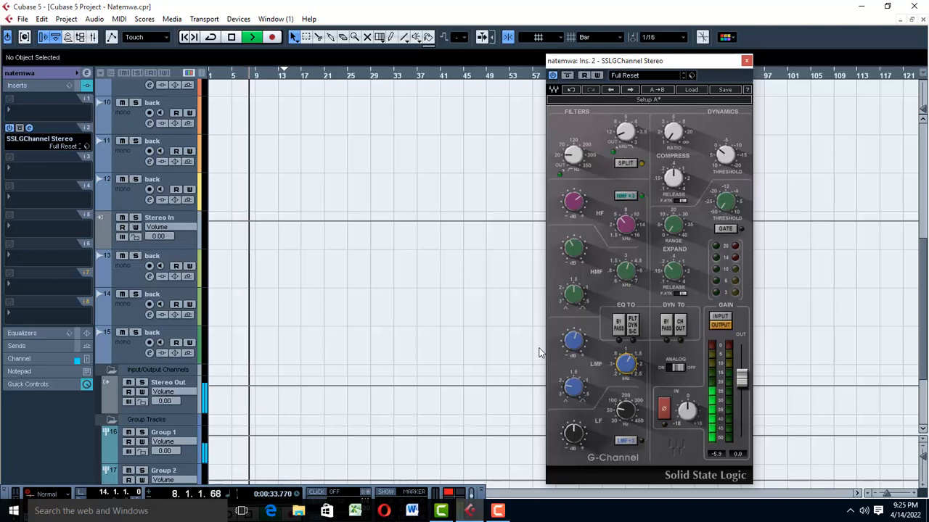
key(period)
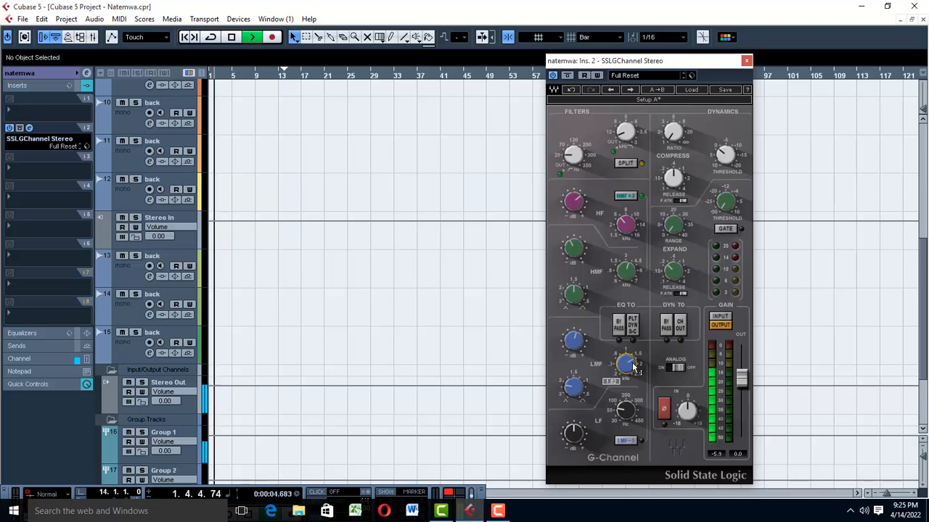
scroll(632, 367, up, 4)
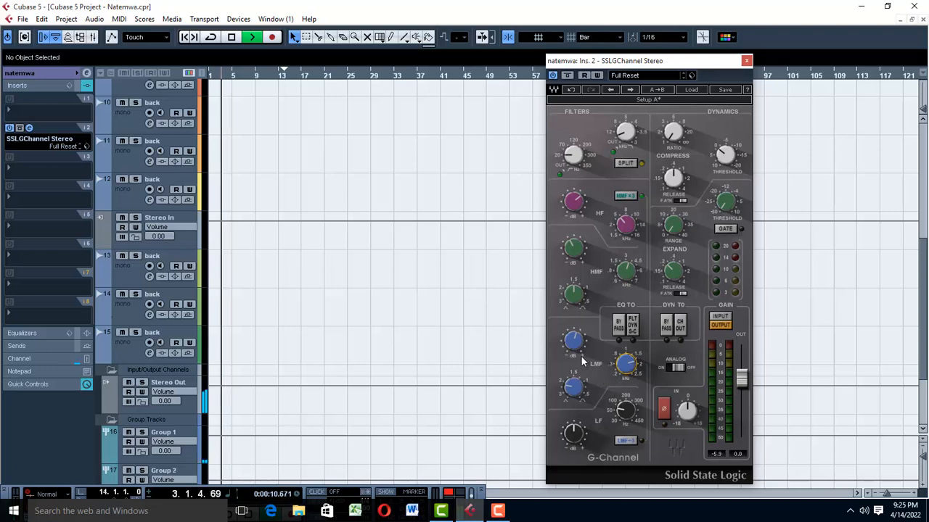
key(space)
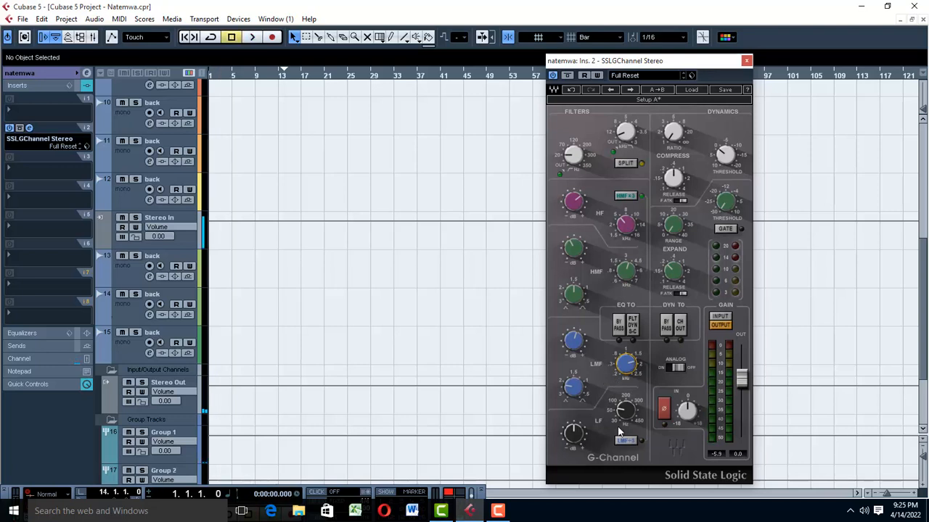
Switch on FLT DYN S-C in the EQ TO section and start playback.
mouse_move(631, 372)
mouse_move(722, 151)
click(631, 326)
key(space)
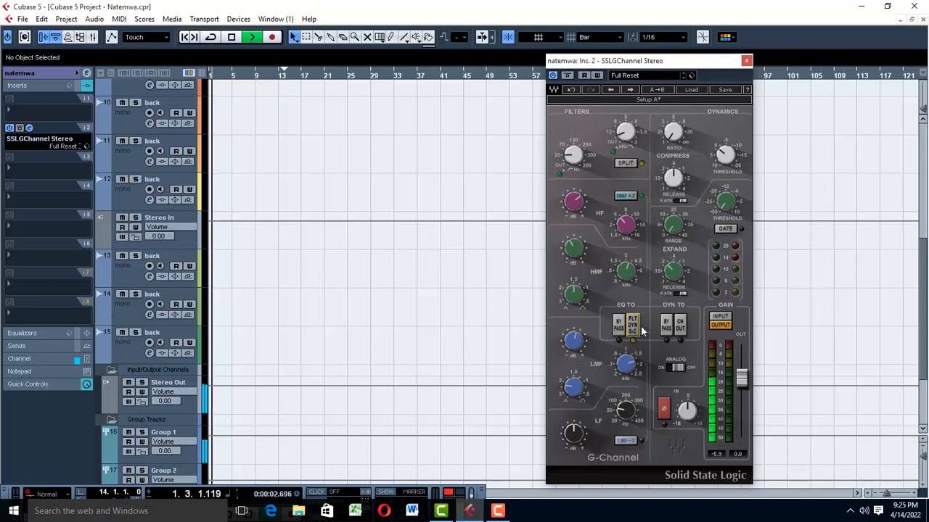
Adjust the compressor during playback: ratio about 2, fast attack toggled, and threshold just past -5 dB.
mouse_move(678, 140)
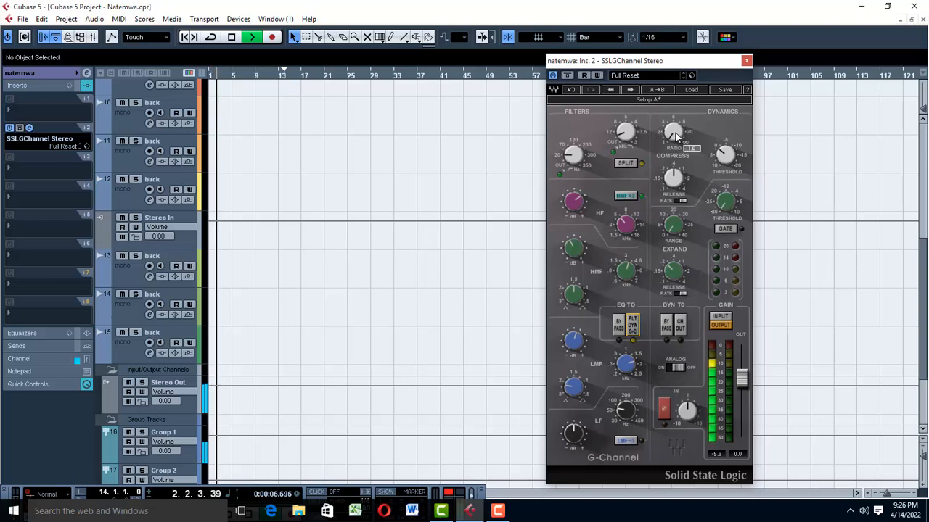
drag(676, 137, 675, 132)
scroll(675, 132, up, 2)
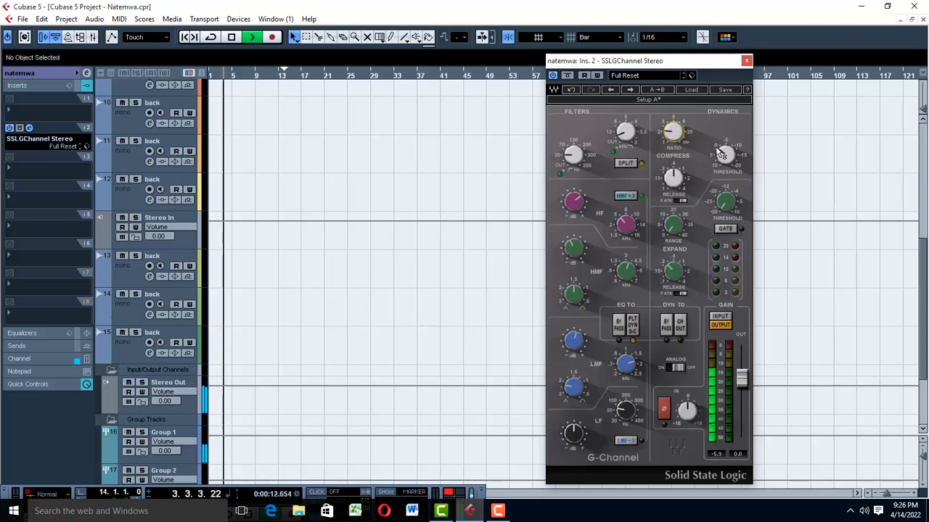
click(678, 202)
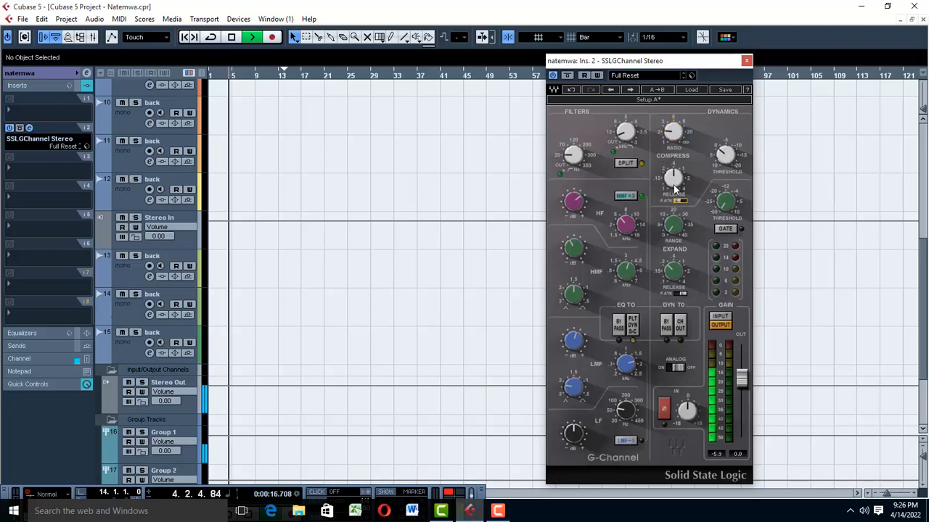
click(731, 158)
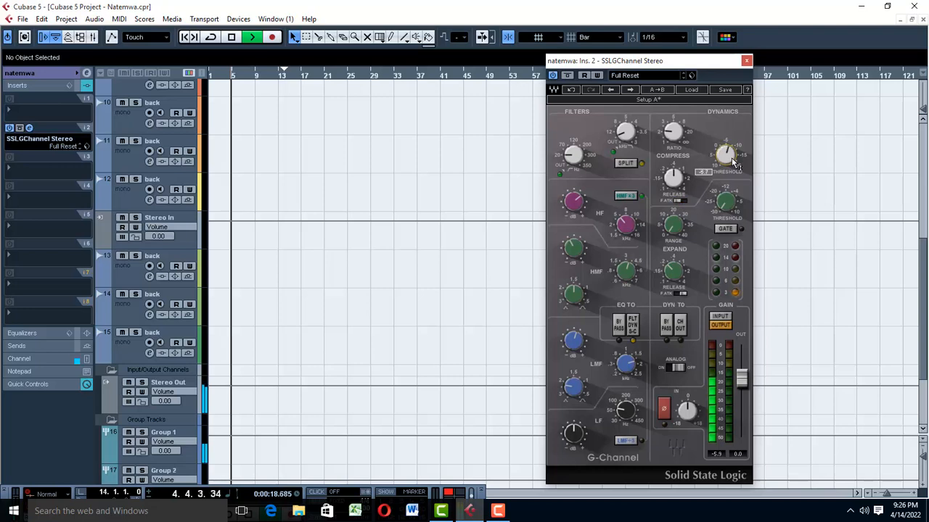
Raise the compressor ratio during playback, toggle the ANALOG switch, and bring the ratio back down to just above 2.
click(669, 139)
scroll(669, 139, up, 2)
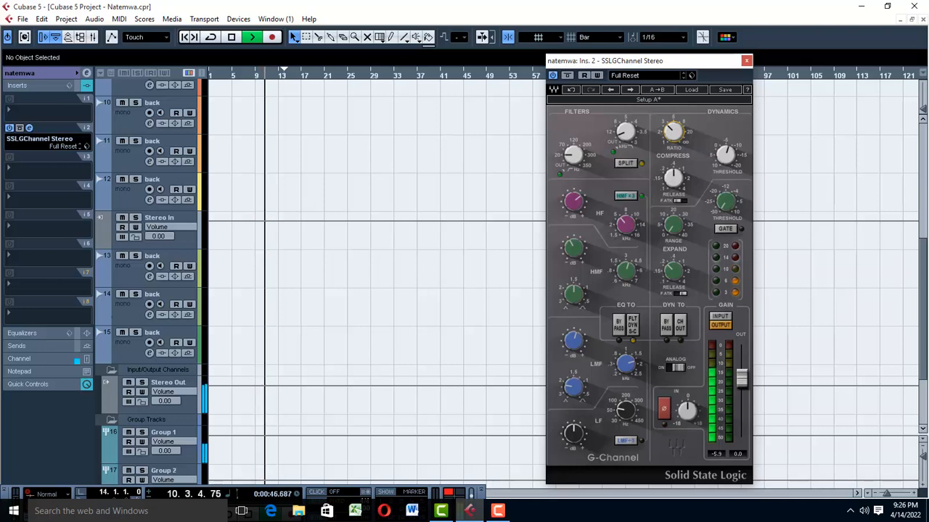
drag(688, 410, 687, 405)
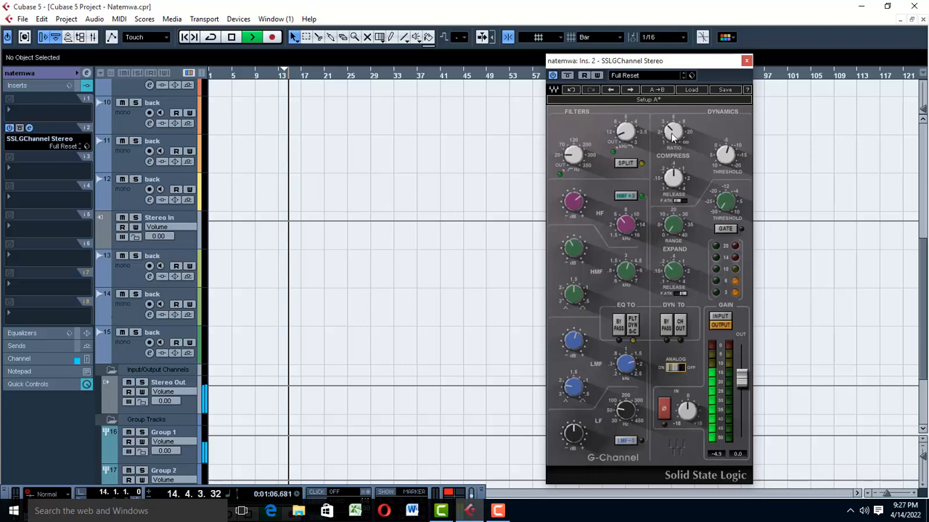
mouse_move(672, 134)
scroll(671, 134, down, 3)
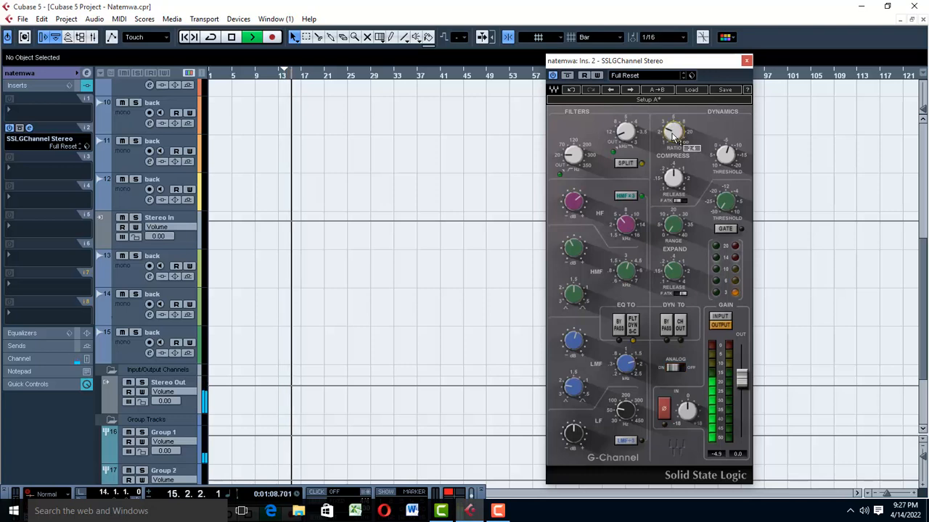
scroll(672, 134, down, 1)
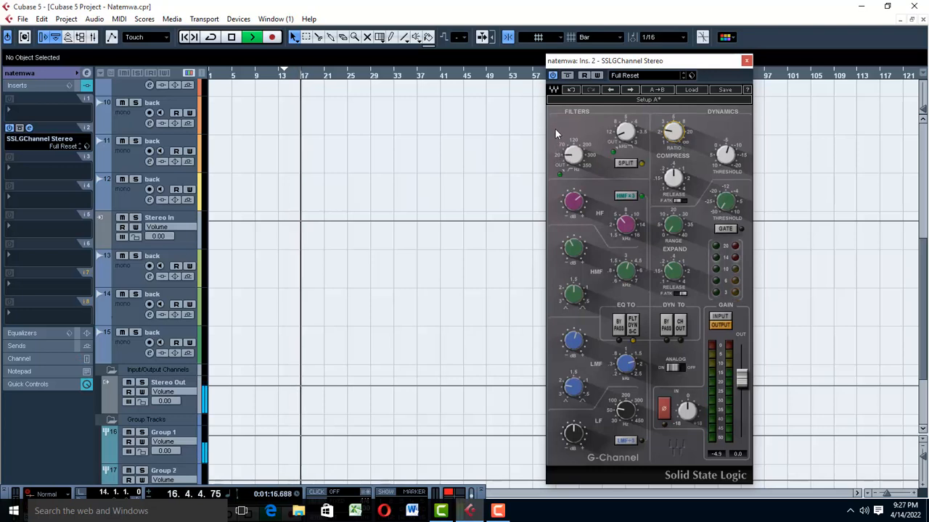
Zoom in horizontally on the vocal clips in the project timeline and stop playback.
scroll(382, 193, up, 5)
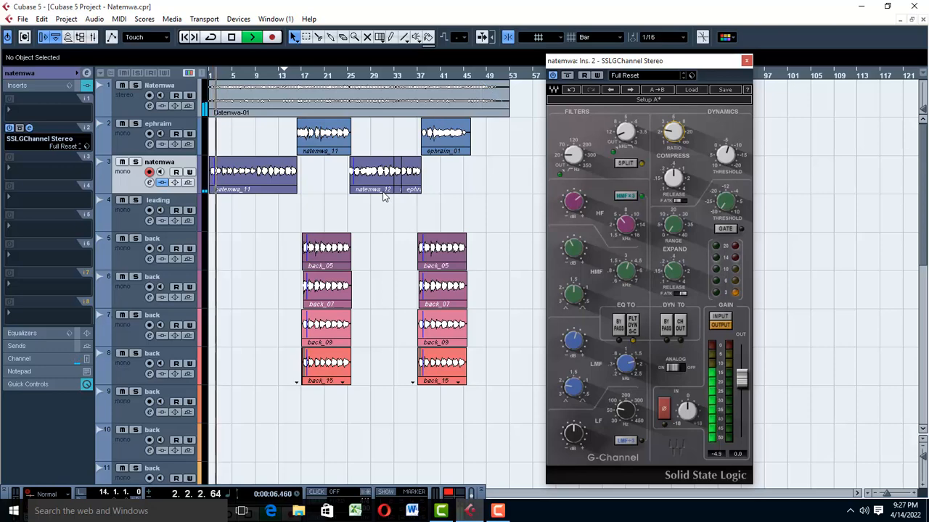
key(h)
key(h)
key(h)
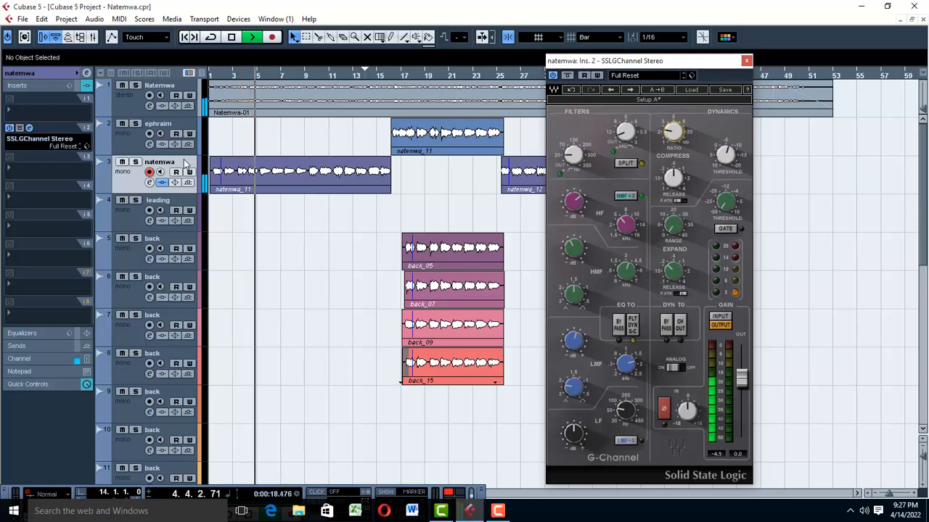
key(space)
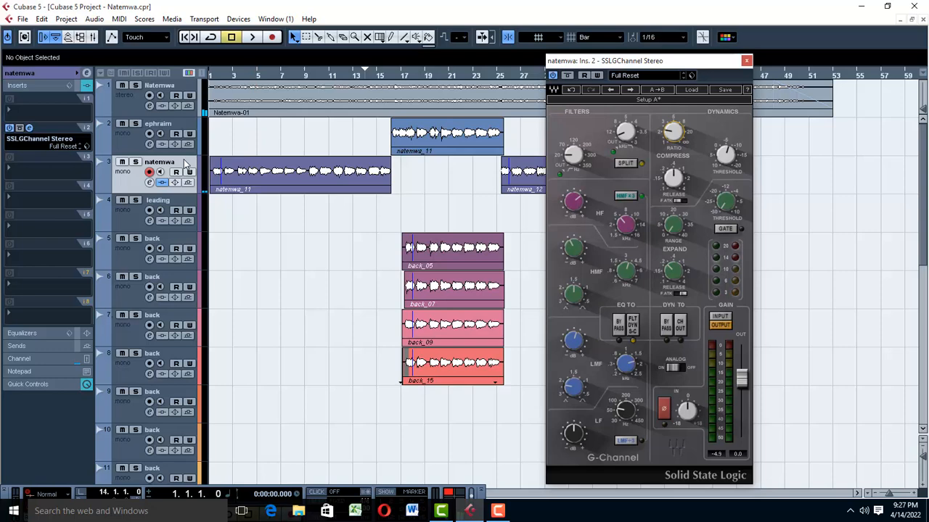
Play the song from the start and ease the compressor threshold back to about -5 dB.
scroll(248, 290, down, 10)
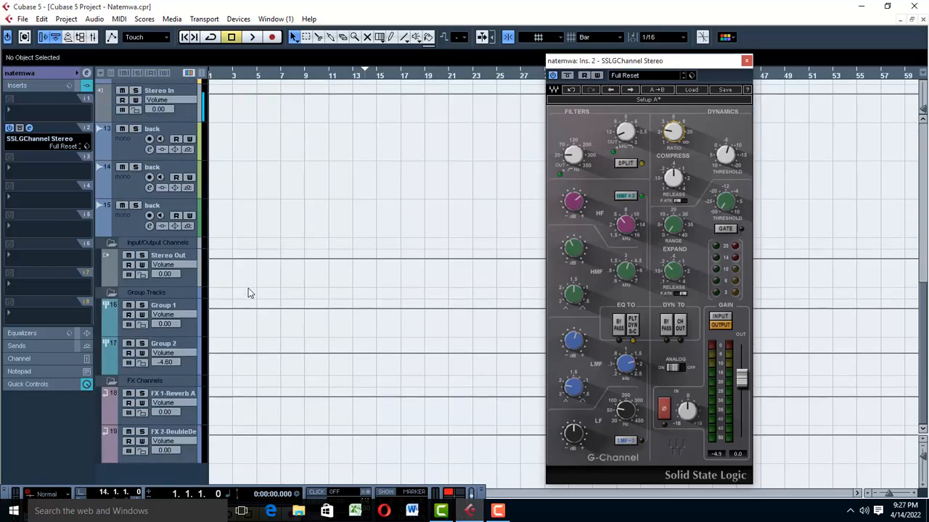
scroll(248, 290, up, 9)
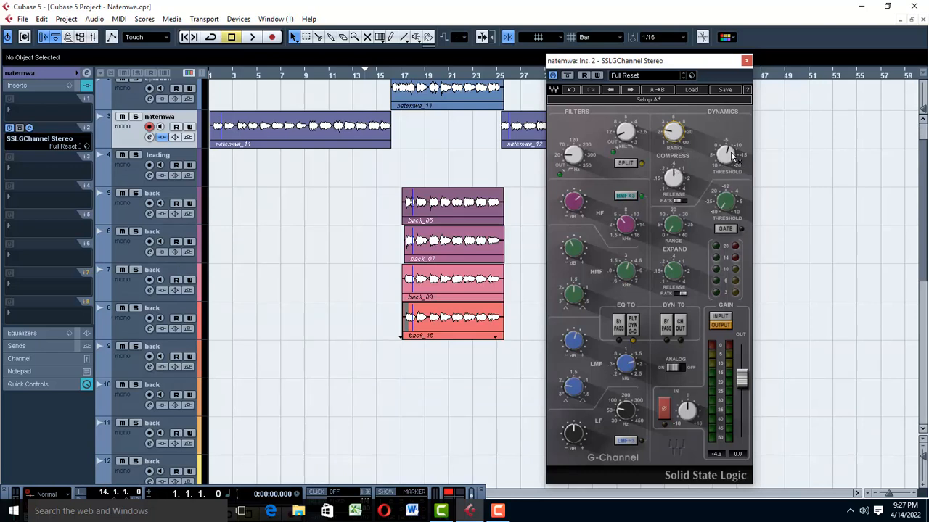
mouse_move(733, 155)
key(space)
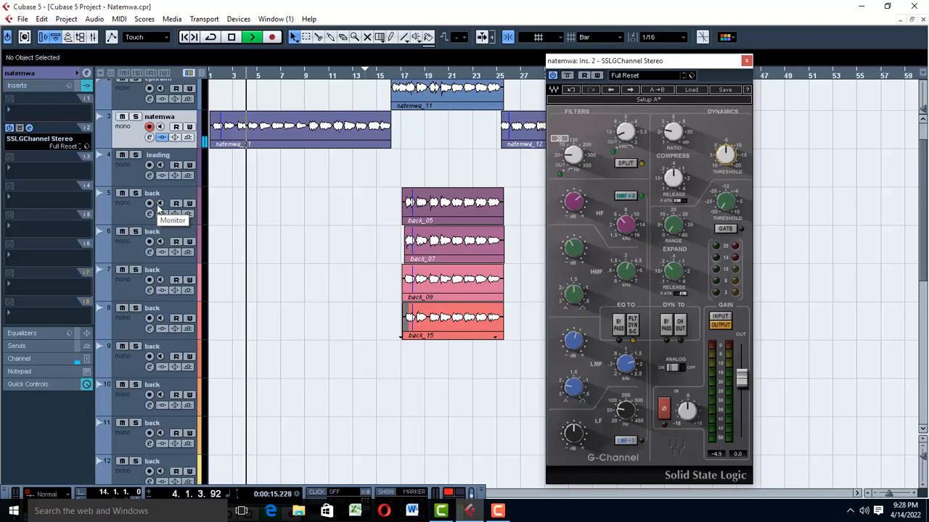
Close the SSLGChannel plug-in window and stop playback.
click(746, 61)
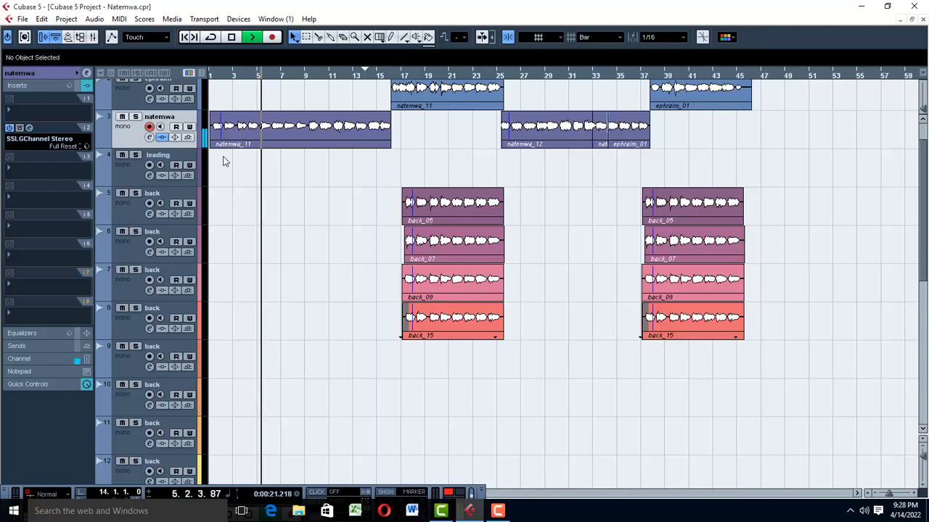
key(space)
scroll(209, 338, down, 6)
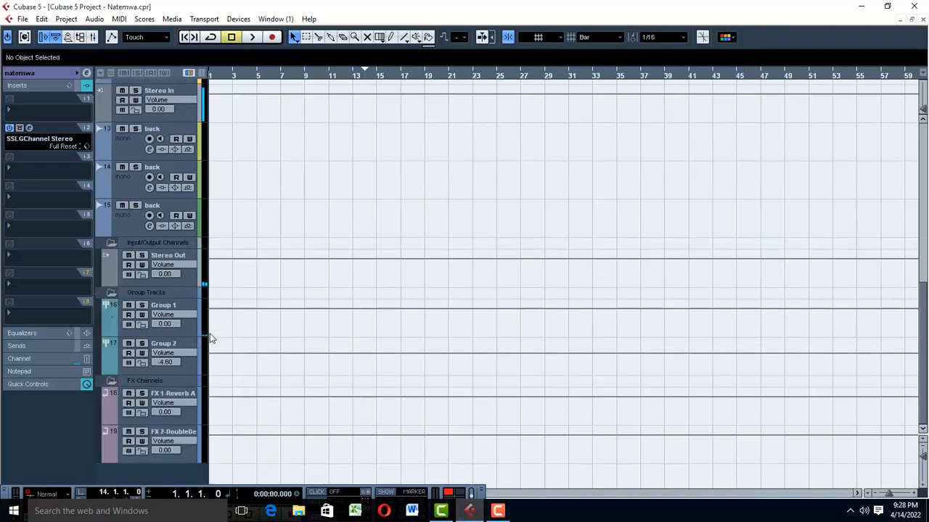
scroll(210, 335, up, 8)
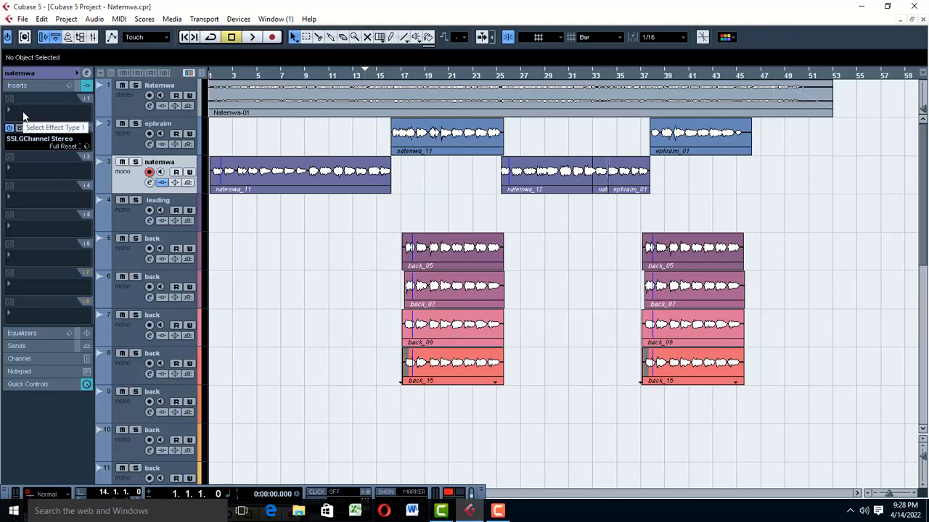
Load the Compressor DeEsser plug-in into the first insert slot of the natemwa track.
click(23, 117)
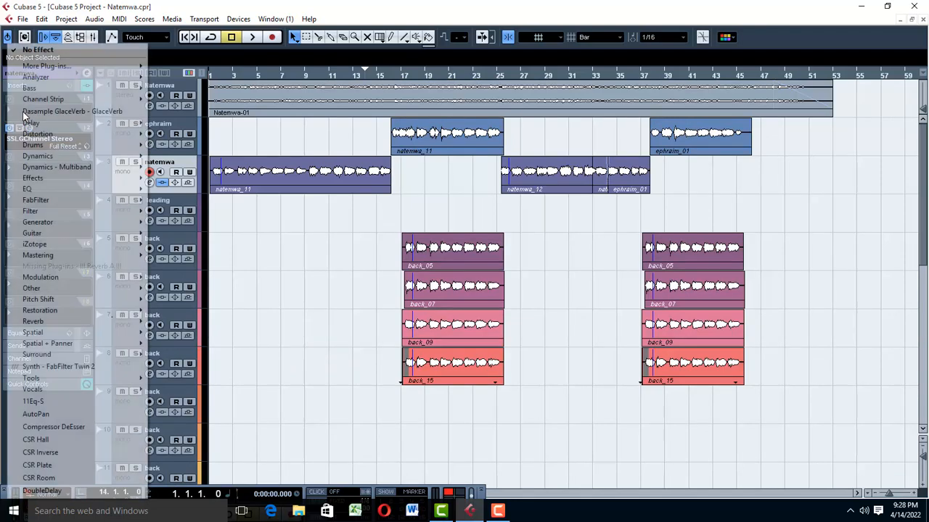
mouse_move(47, 66)
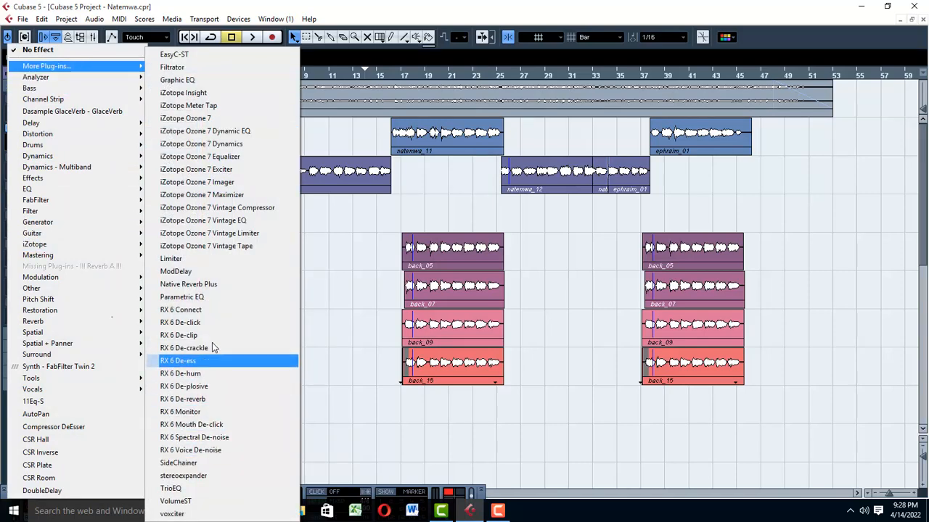
click(79, 428)
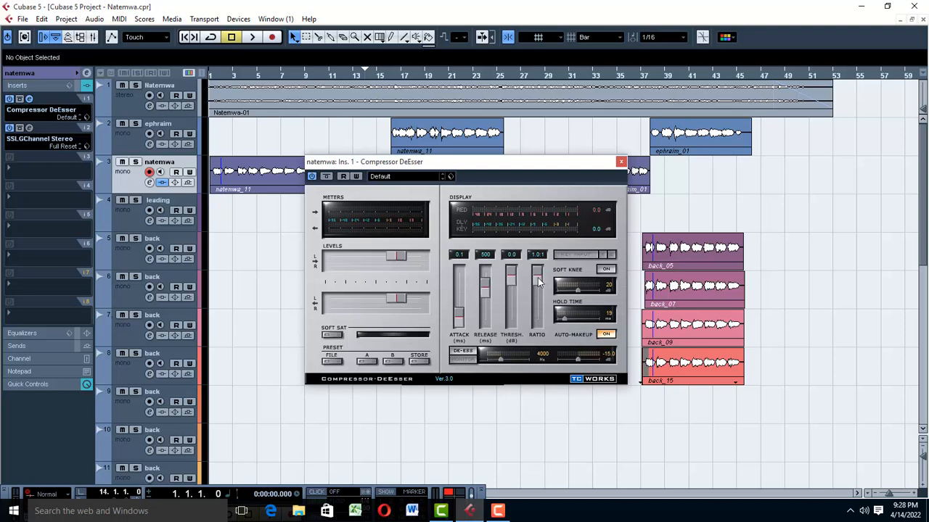
During playback, set the Compressor DeEsser to attack 50 ms, release 20 ms, threshold -7.5 dB and ratio 1.7:1, and stop.
key(space)
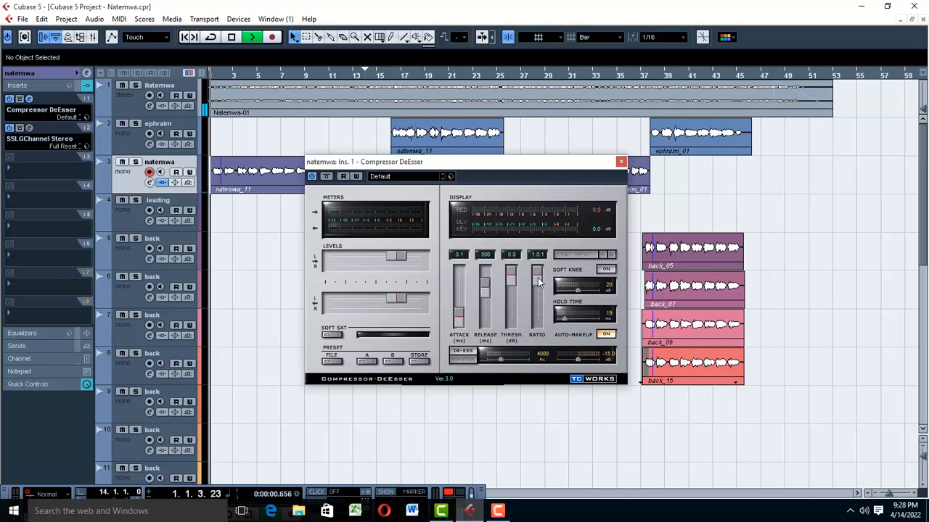
scroll(409, 400, down, 8)
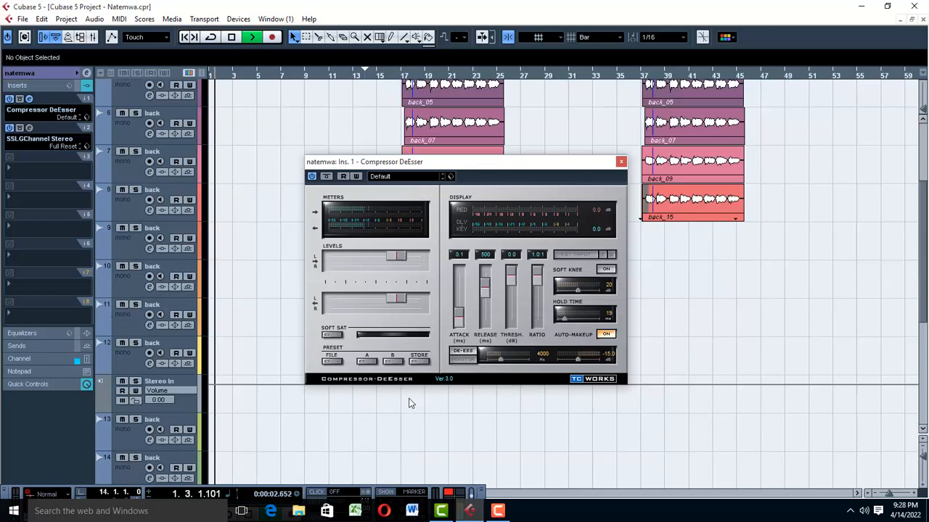
scroll(280, 356, up, 8)
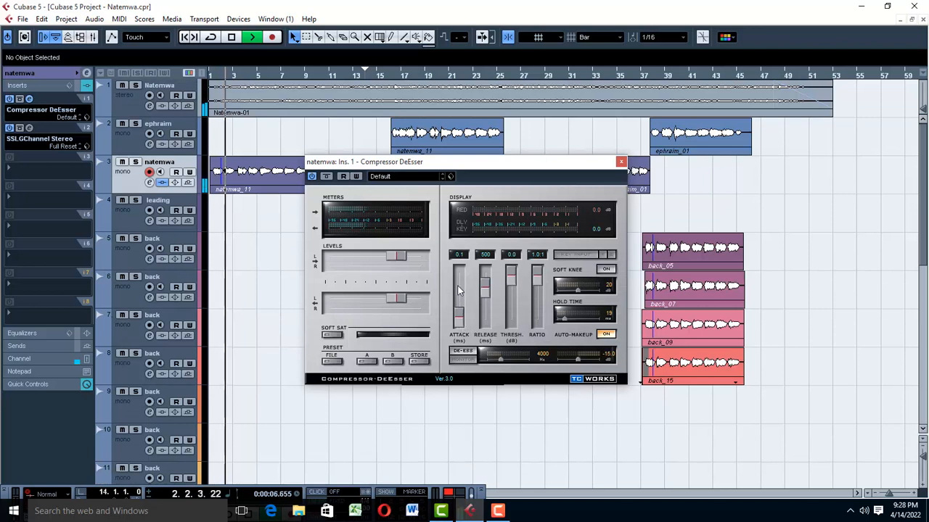
drag(457, 320, 456, 276)
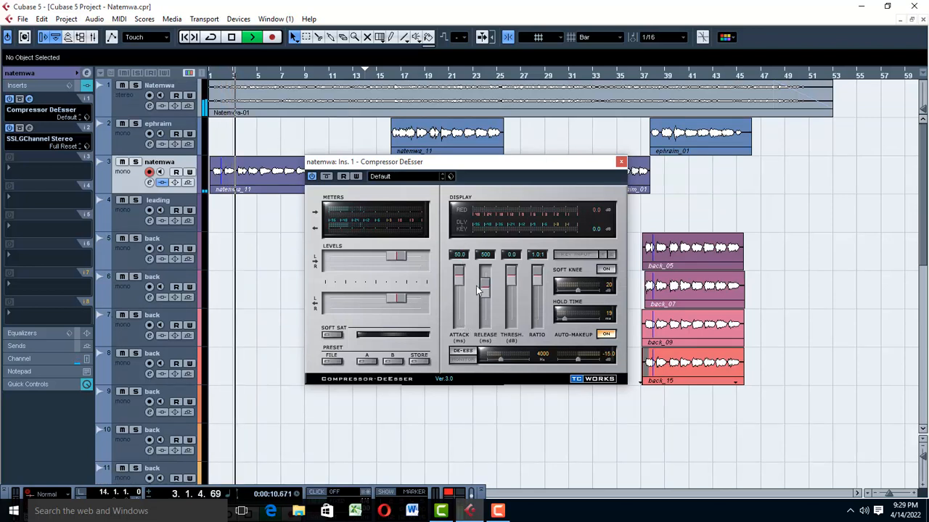
drag(483, 310, 489, 335)
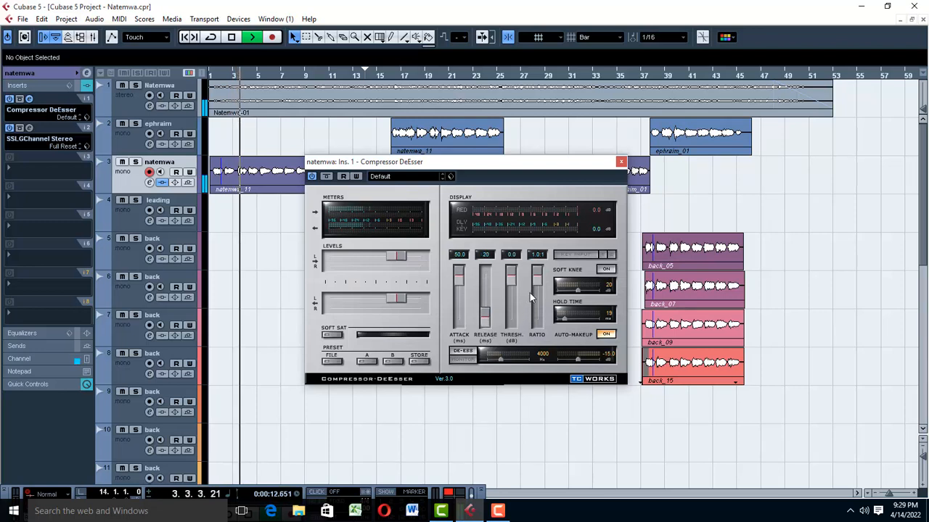
mouse_move(511, 274)
mouse_down()
mouse_move(511, 292)
mouse_move(512, 279)
mouse_up()
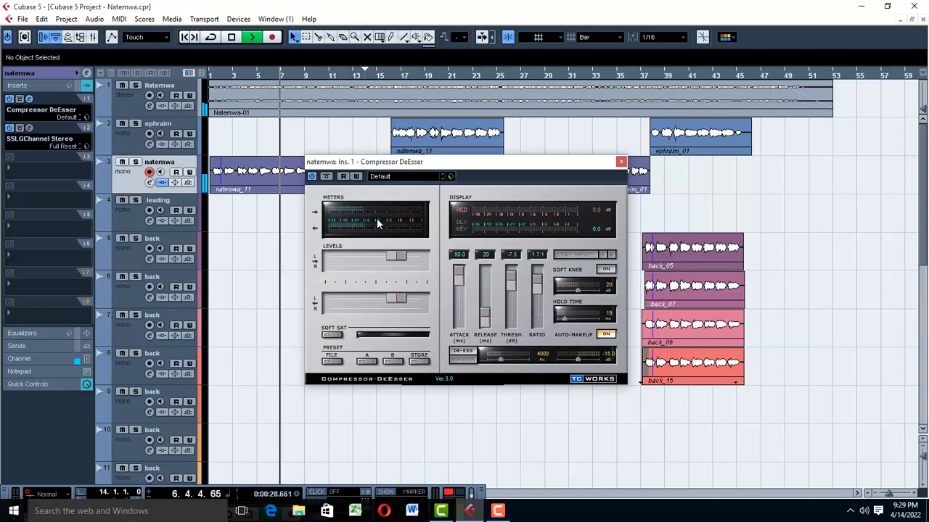
key(space)
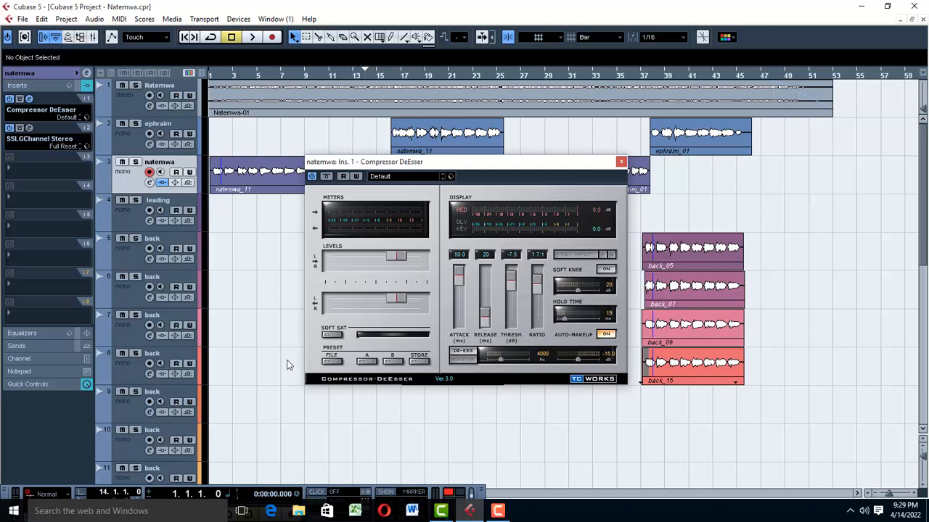
Replay the song from the start and lower the Compressor DeEsser threshold to -13.3 dB.
scroll(285, 366, down, 10)
scroll(283, 368, up, 10)
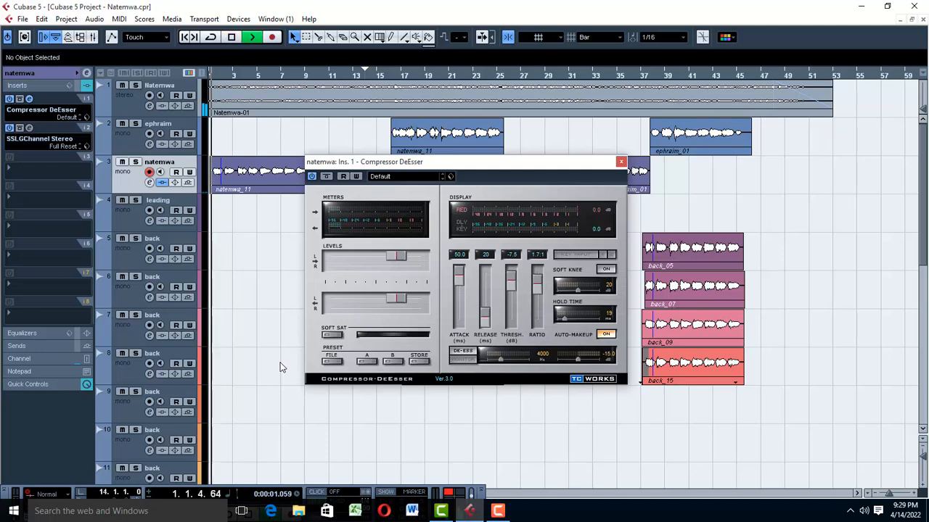
scroll(281, 367, down, 10)
scroll(280, 367, up, 10)
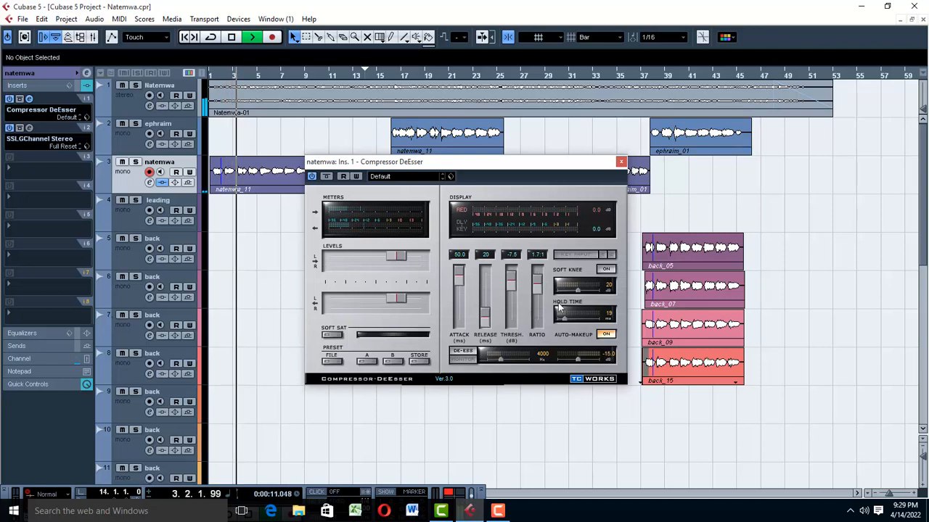
click(511, 286)
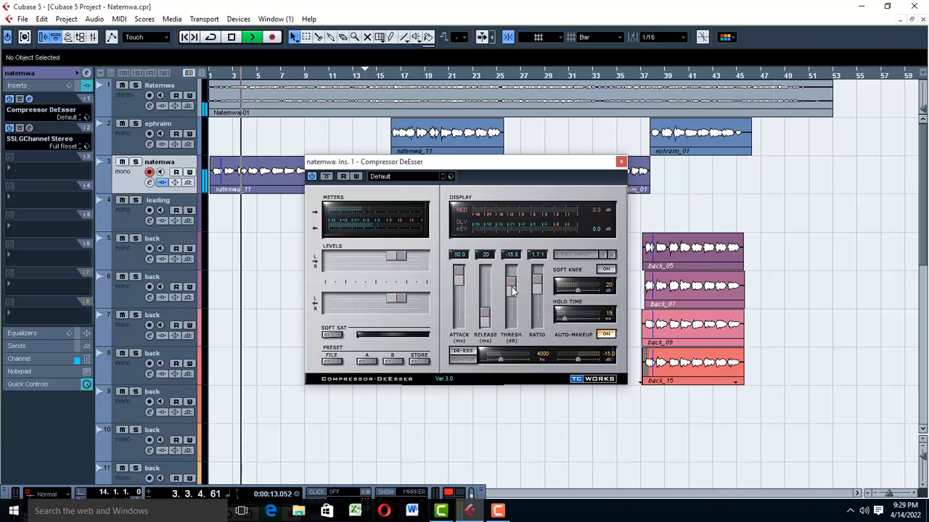
drag(512, 286, 513, 285)
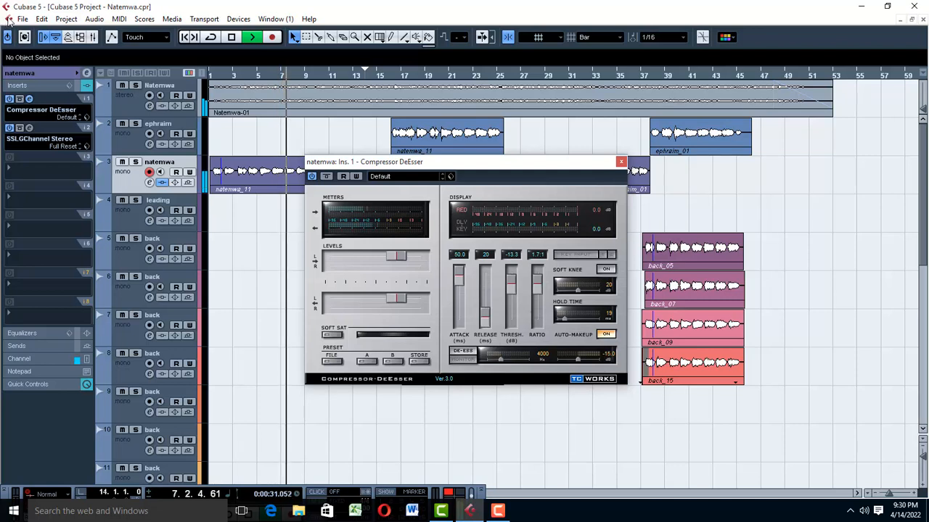
Stop playback and save the project.
key(space)
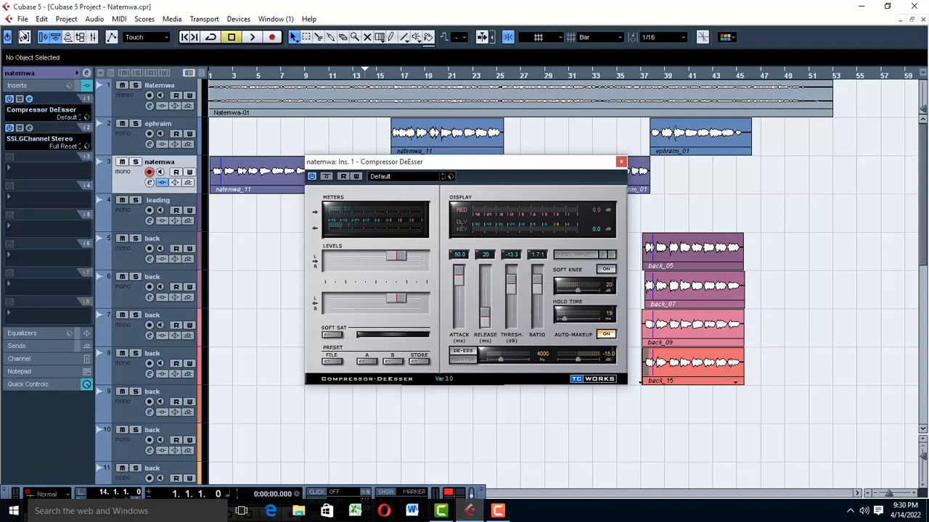
click(23, 19)
click(57, 97)
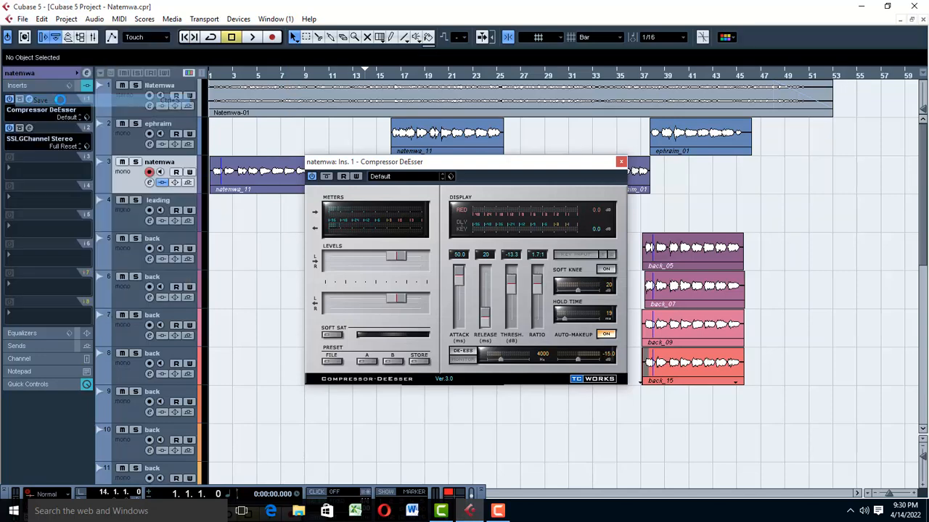
Play the song from the start to check the compressed natemwa vocal in the mix, and stop.
key(space)
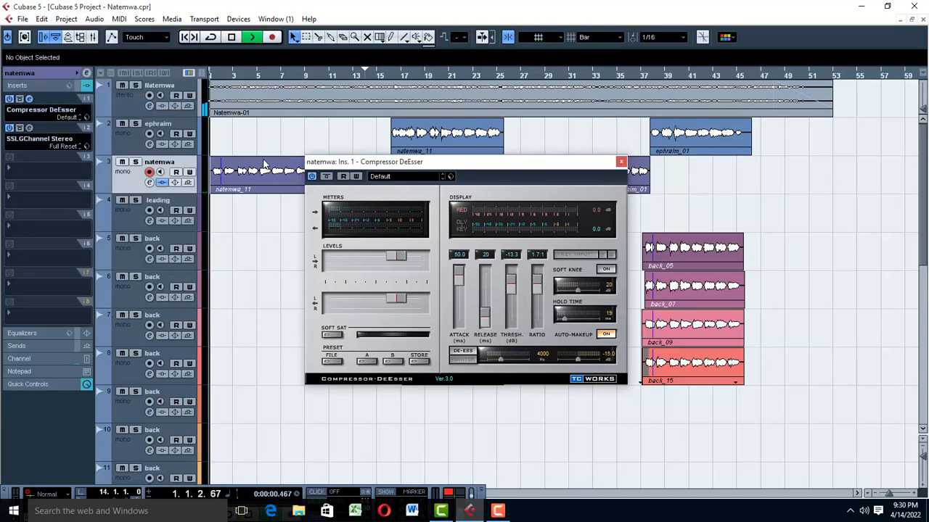
scroll(292, 408, down, 4)
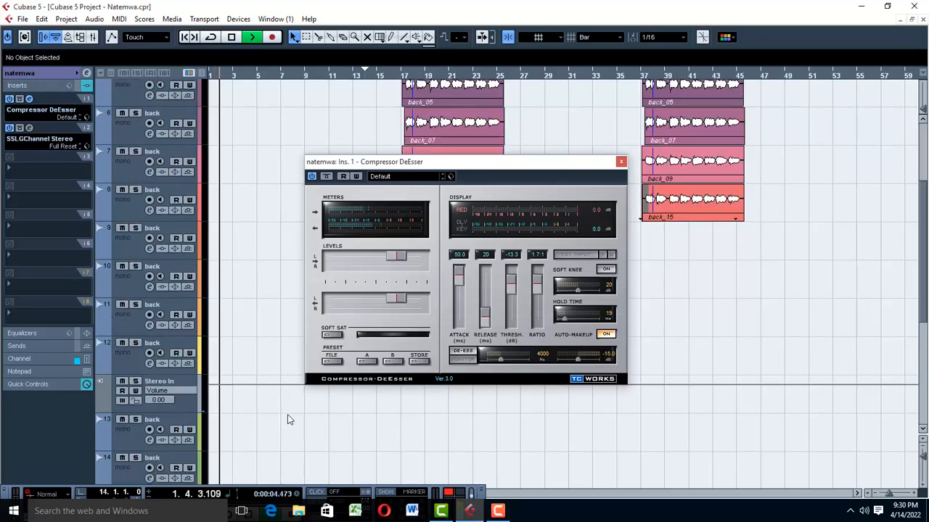
scroll(253, 287, up, 4)
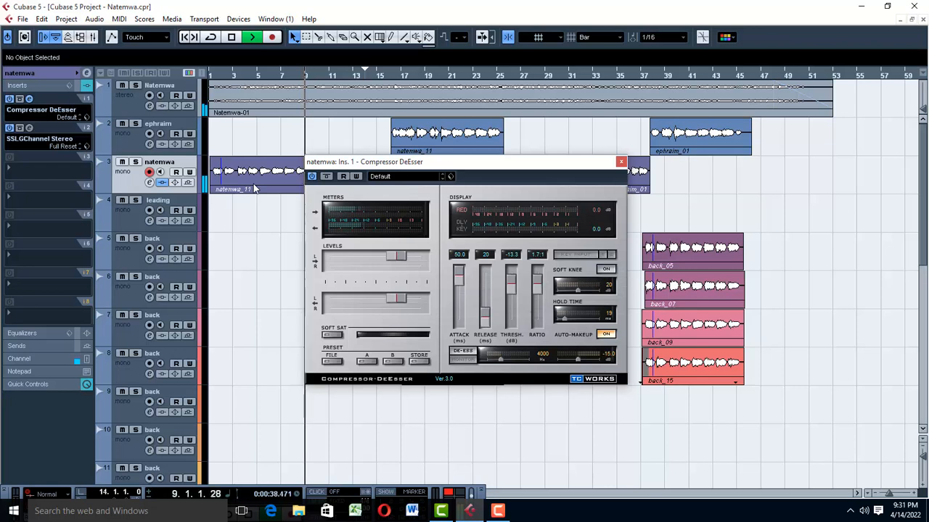
key(space)
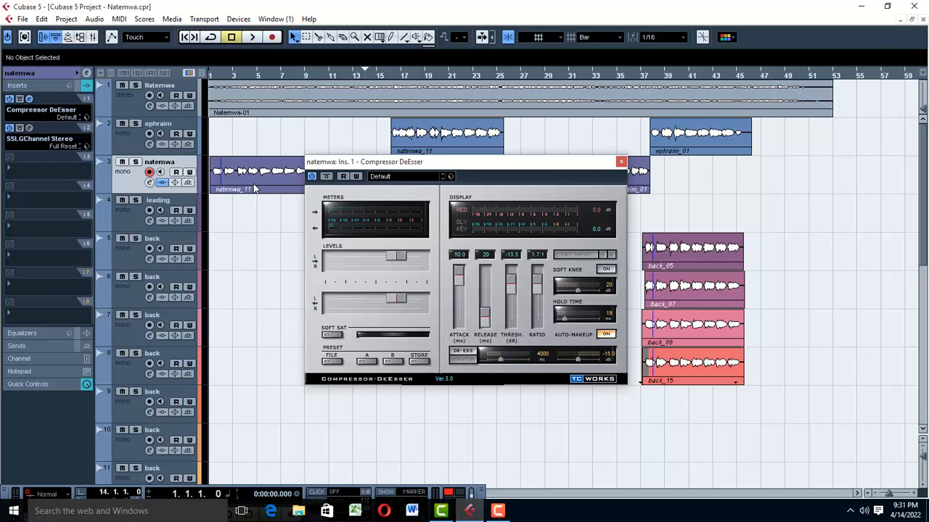